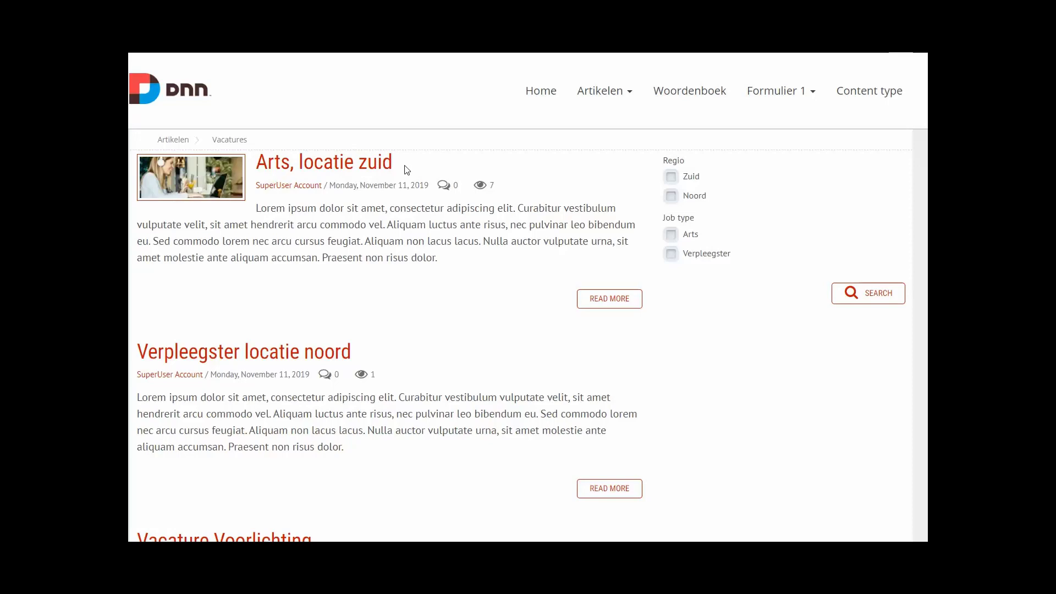
Look over the vacancy list and filter it to the Zuid region
{"action": "scroll", "coordinate": [373, 239], "scroll_direction": "down", "scroll_amount": 3}
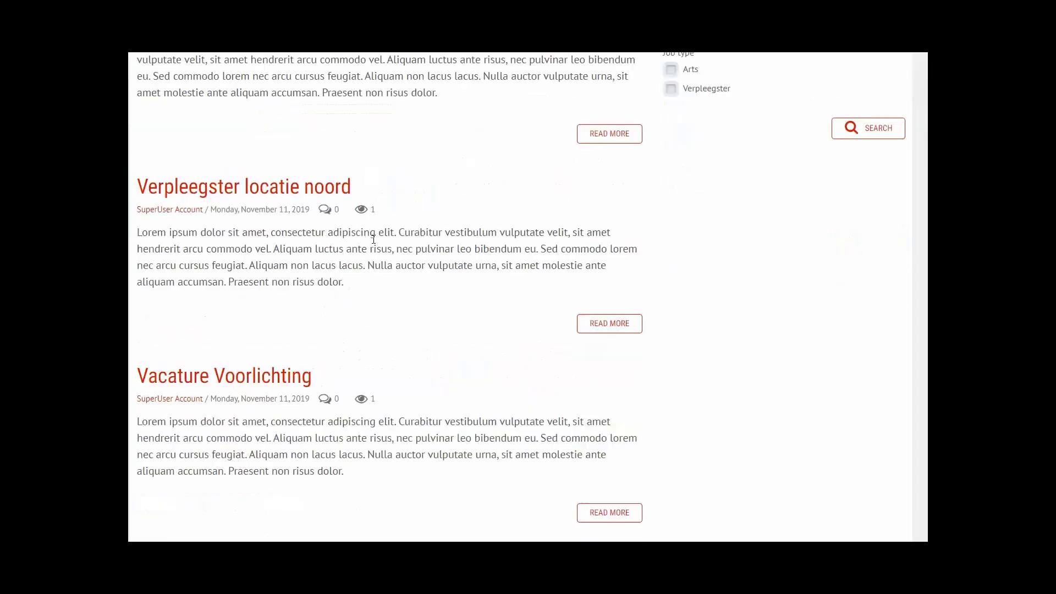
{"action": "scroll", "coordinate": [373, 239], "scroll_direction": "up", "scroll_amount": 3}
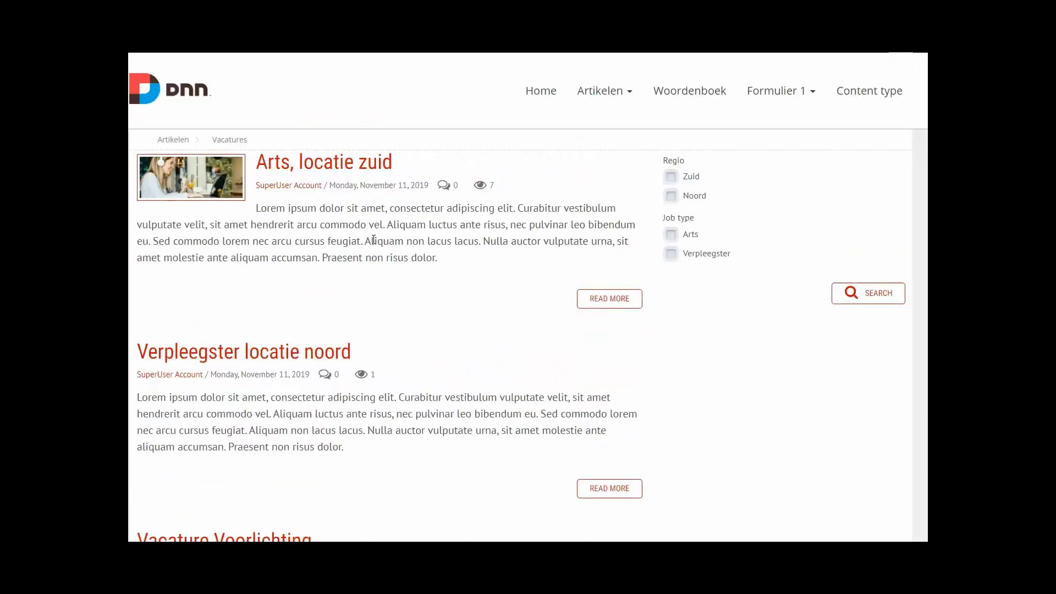
{"action": "left_click", "coordinate": [670, 178]}
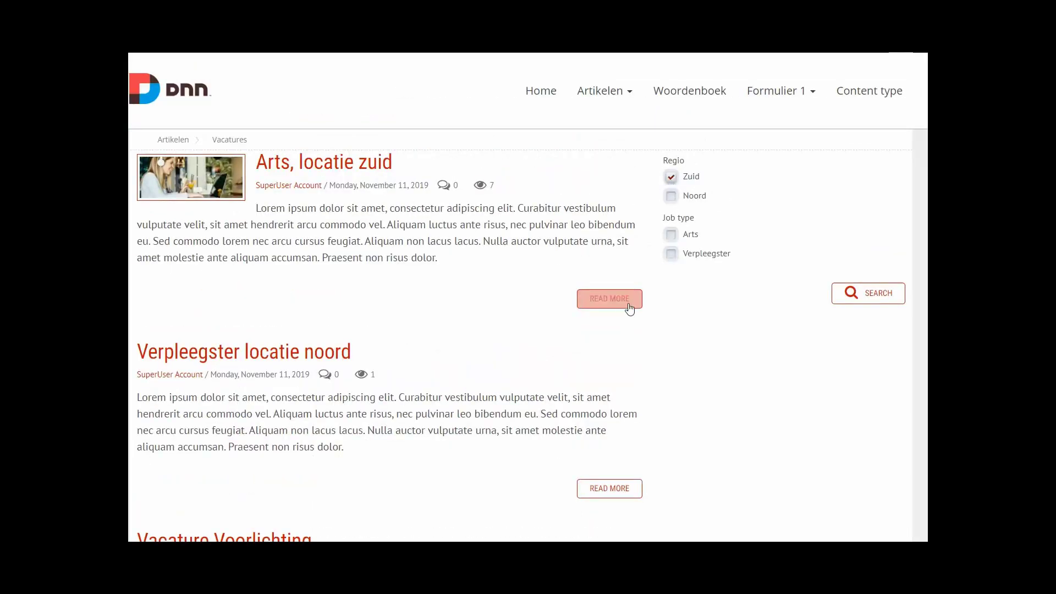
{"action": "left_click", "coordinate": [849, 297]}
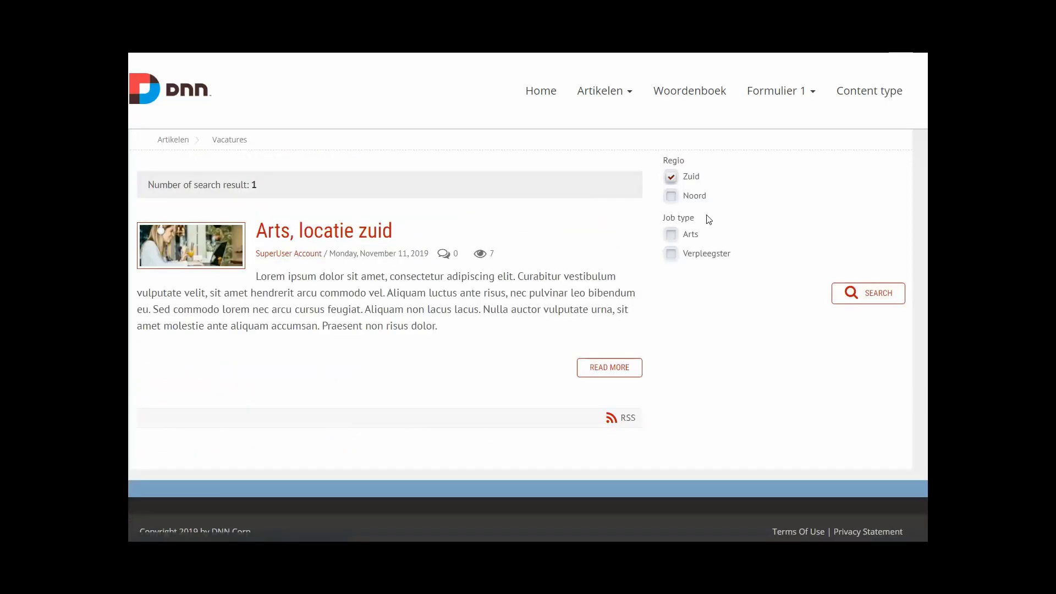
Change the vacancy filter from the Zuid region to Noord and run the search
{"action": "left_click", "coordinate": [671, 178]}
{"action": "left_click", "coordinate": [671, 196]}
{"action": "left_click", "coordinate": [887, 299]}
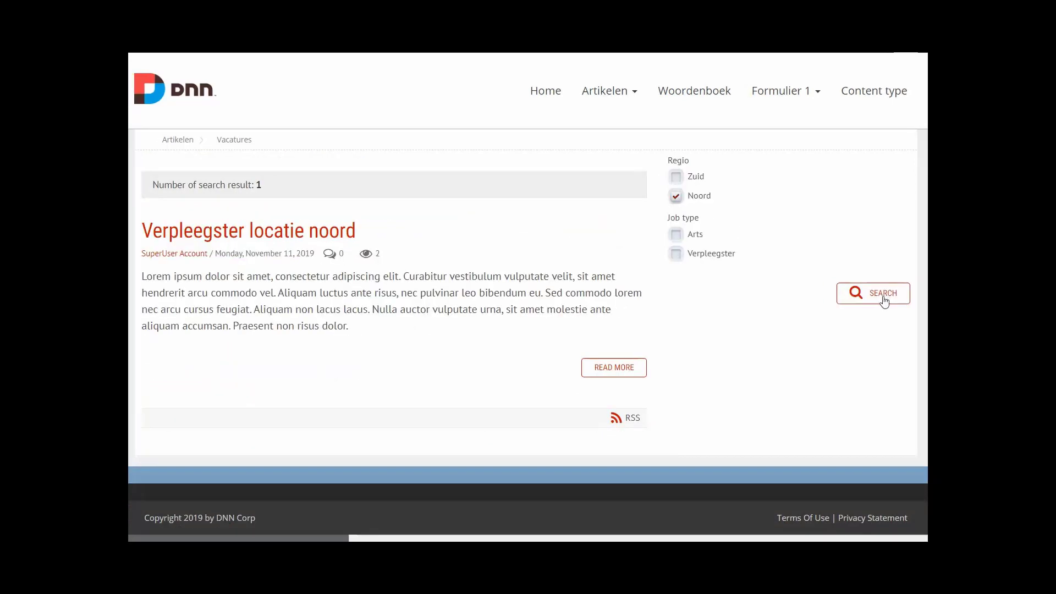
Open the "Verpleegster locatie noord" vacancy and go to its application form
{"action": "left_click", "coordinate": [301, 237]}
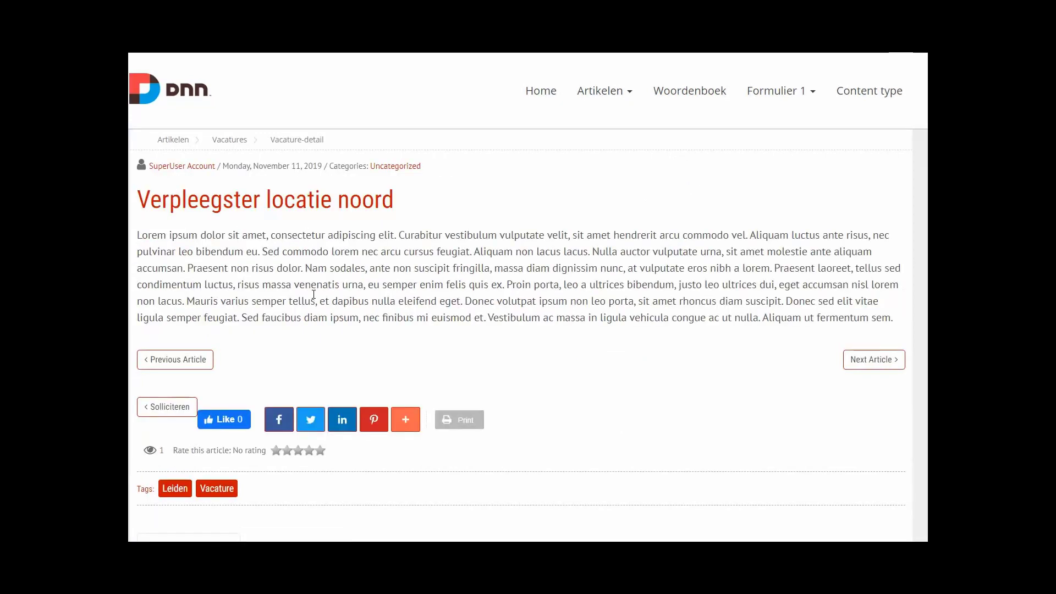
{"action": "left_click", "coordinate": [160, 407]}
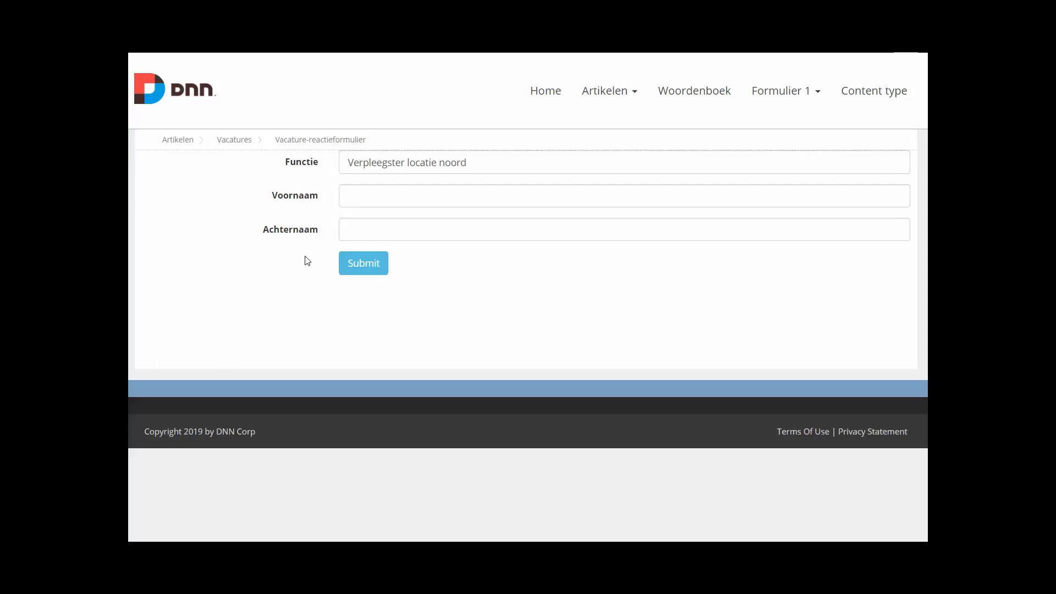
Switch to the edit page of the "Arts, locatie zuid" article and examine its summary, content, gallery and custom fields
{"action": "key", "text": "alt+Tab"}
{"action": "key", "text": "alt+Tab"}
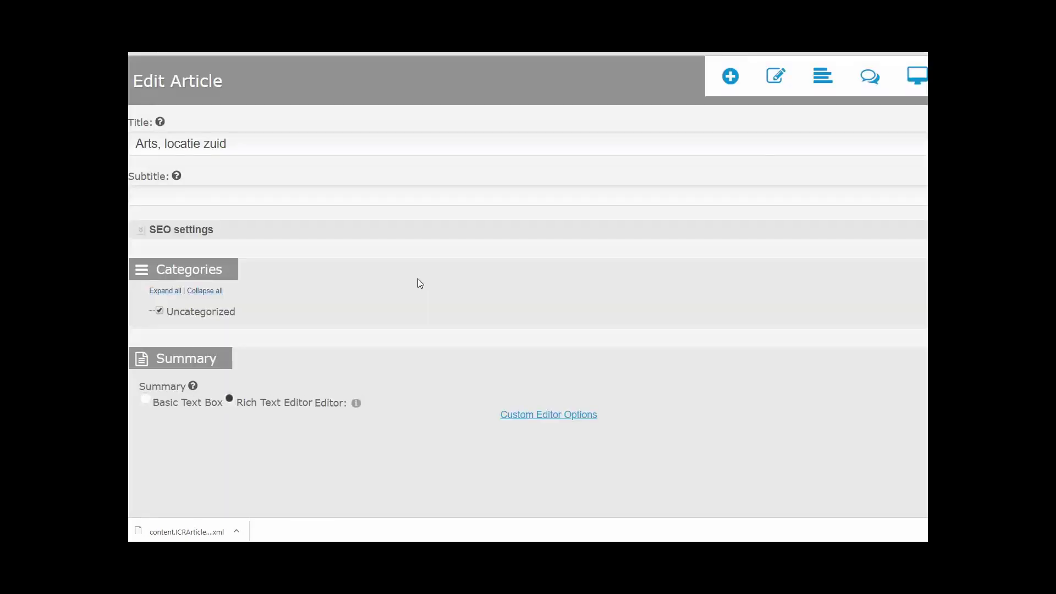
{"action": "scroll", "coordinate": [408, 277], "scroll_direction": "down", "scroll_amount": 1}
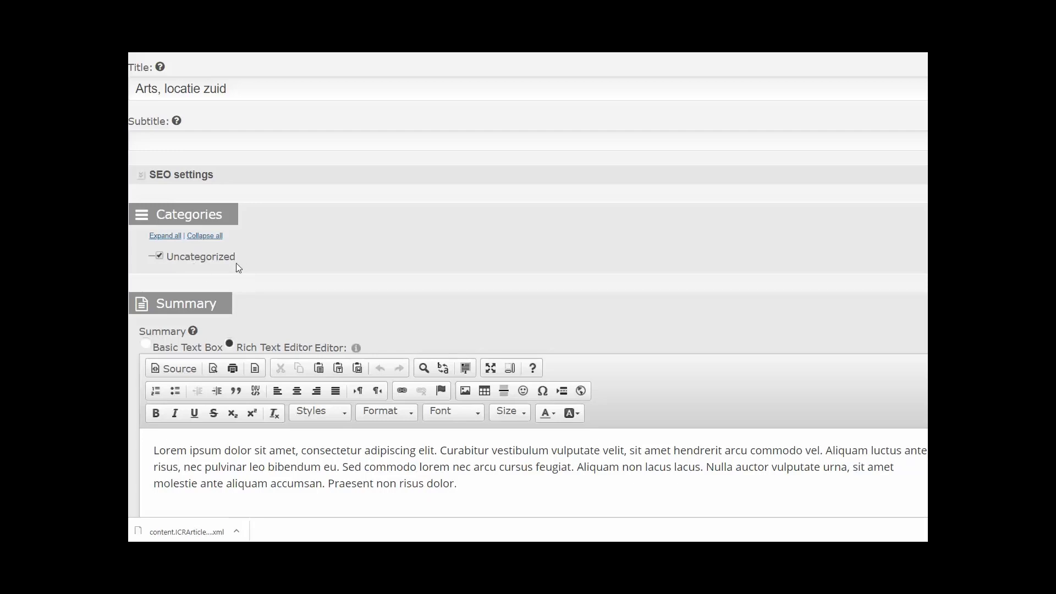
{"action": "scroll", "coordinate": [706, 253], "scroll_direction": "down", "scroll_amount": 7}
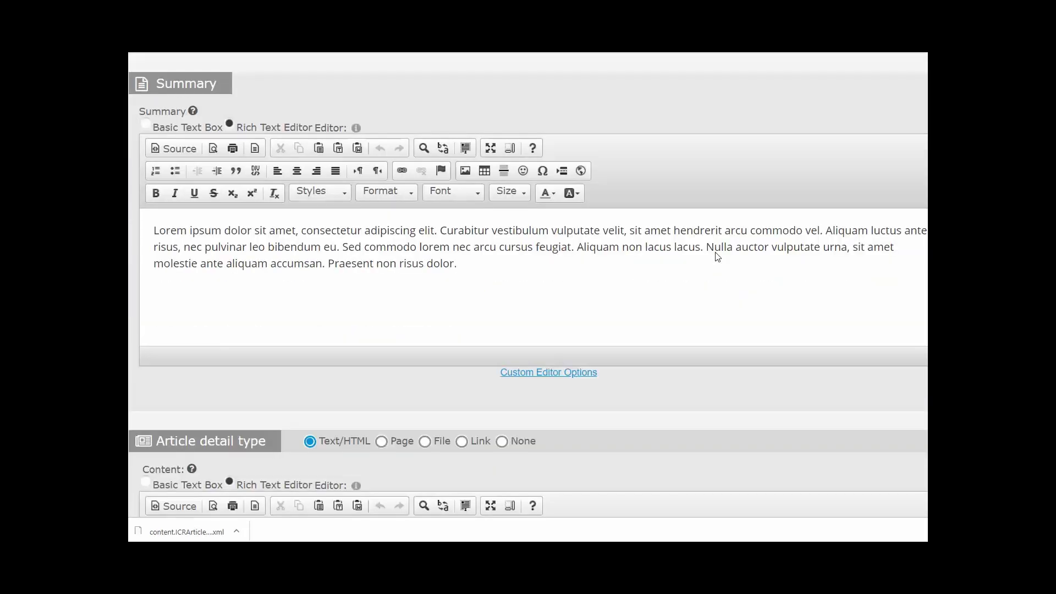
{"action": "scroll", "coordinate": [716, 255], "scroll_direction": "down", "scroll_amount": 20}
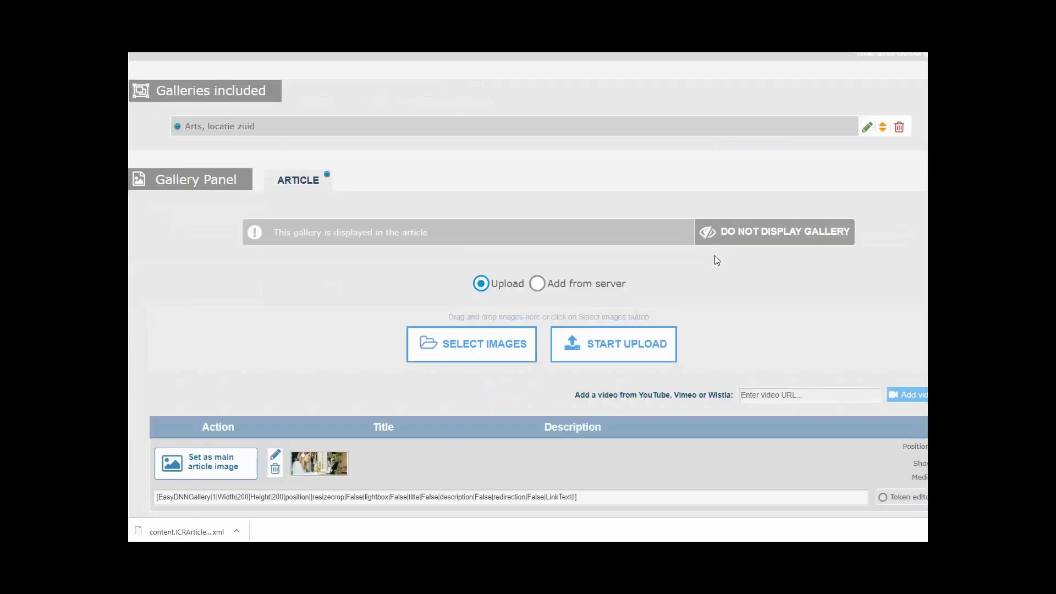
{"action": "scroll", "coordinate": [714, 257], "scroll_direction": "down", "scroll_amount": 10}
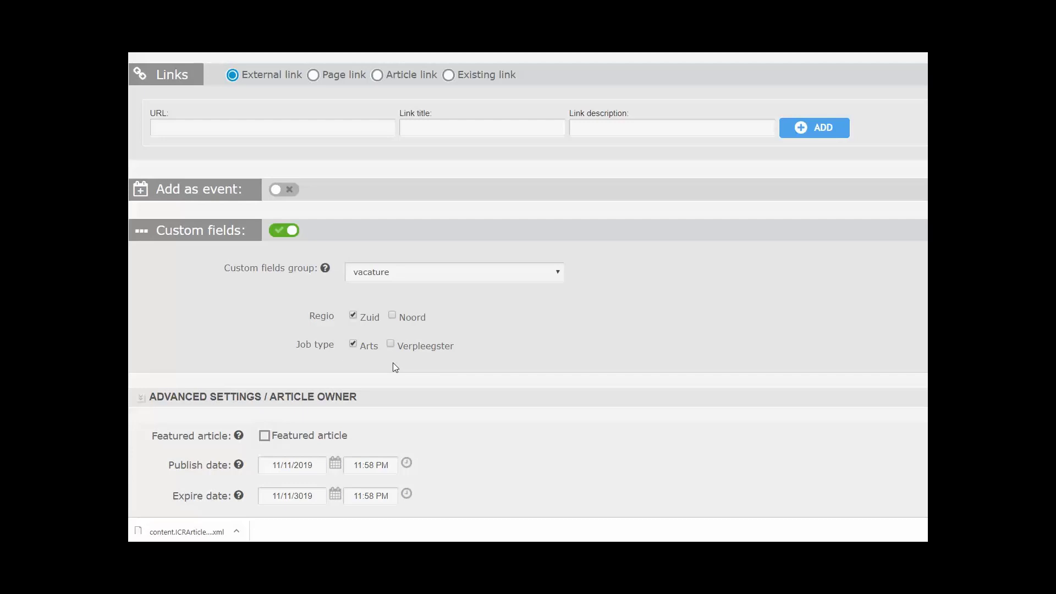
{"action": "scroll", "coordinate": [392, 367], "scroll_direction": "up", "scroll_amount": 20}
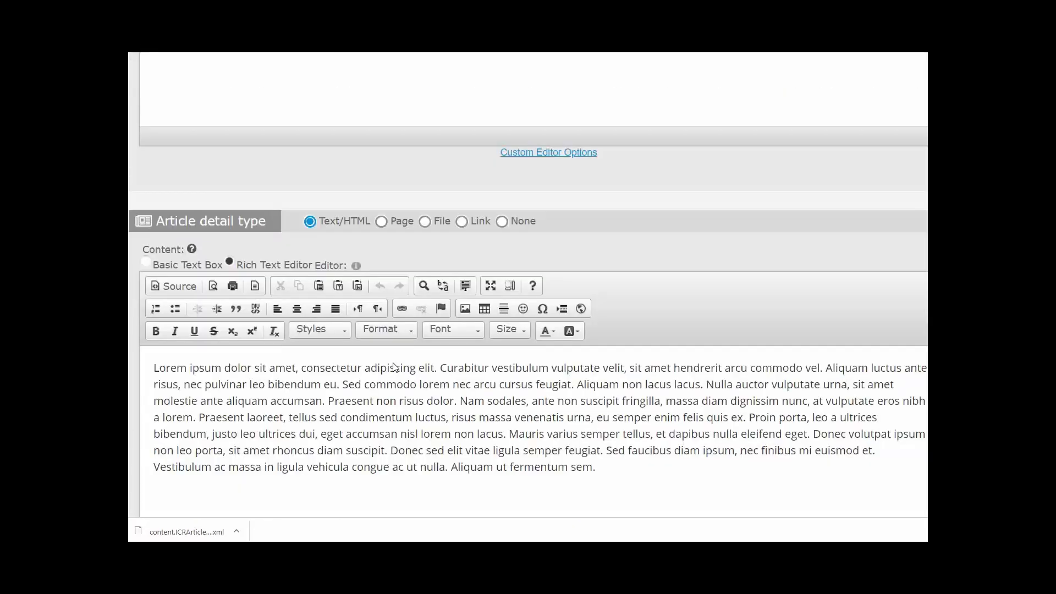
{"action": "scroll", "coordinate": [394, 364], "scroll_direction": "up", "scroll_amount": 2}
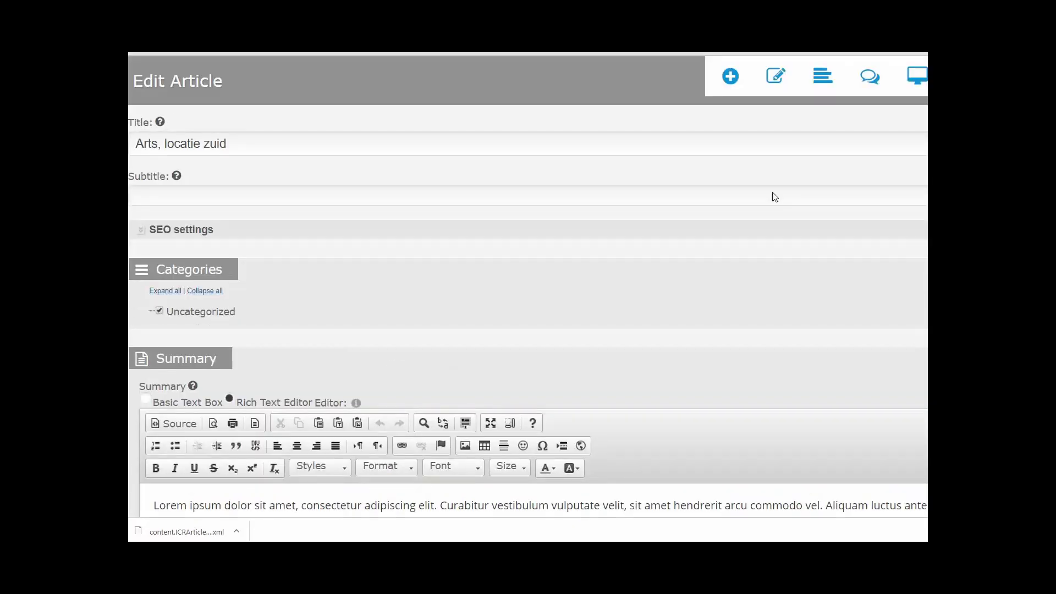
Go to the custom fields manager through the dashboard and view the field types offered for a new custom field
{"action": "left_click", "coordinate": [915, 74]}
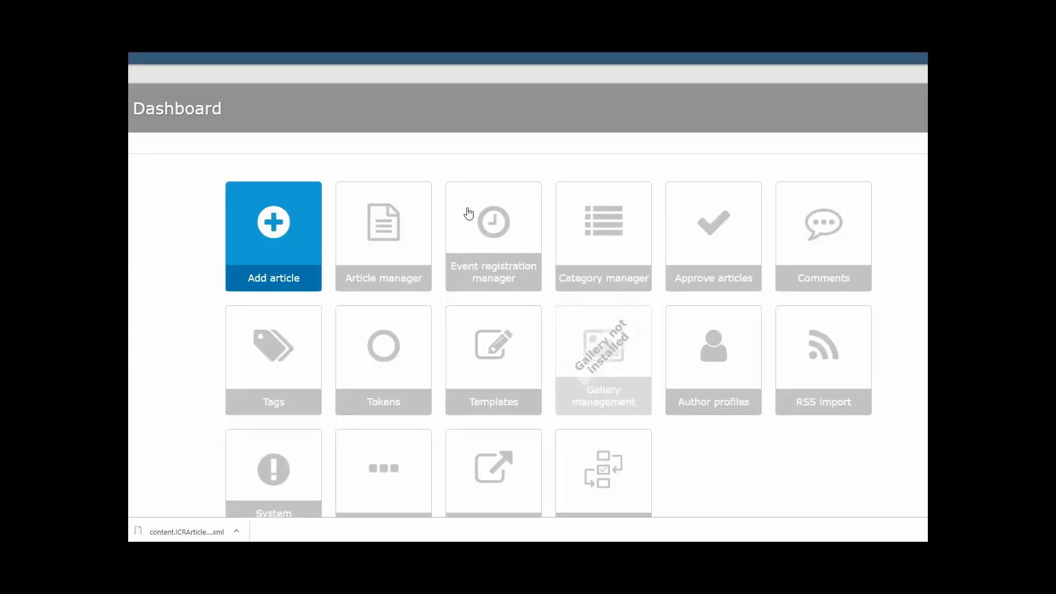
{"action": "scroll", "coordinate": [407, 297], "scroll_direction": "down", "scroll_amount": 2}
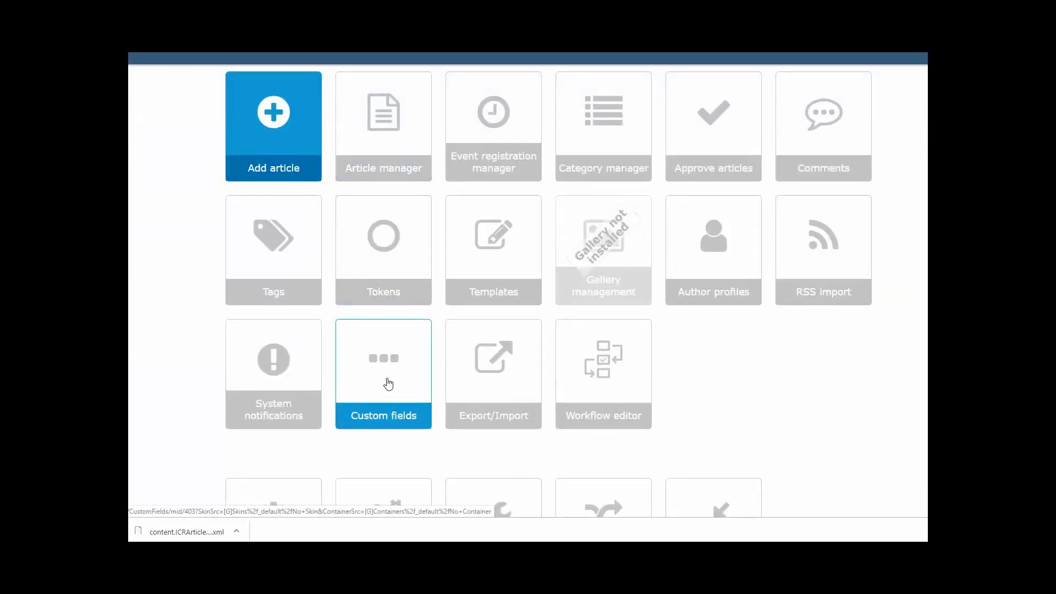
{"action": "left_click", "coordinate": [389, 383]}
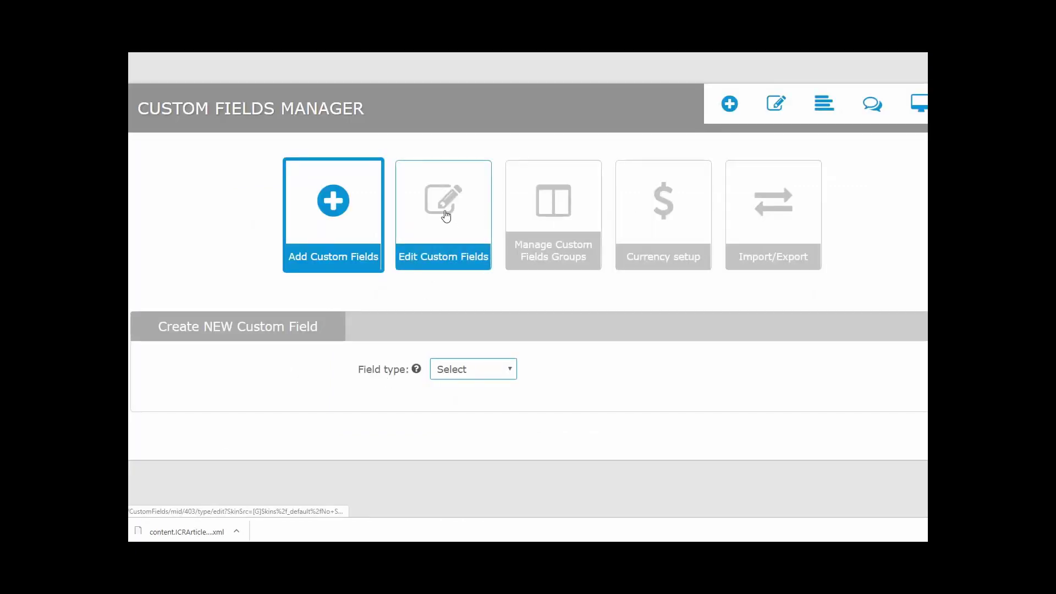
{"action": "left_click", "coordinate": [464, 370]}
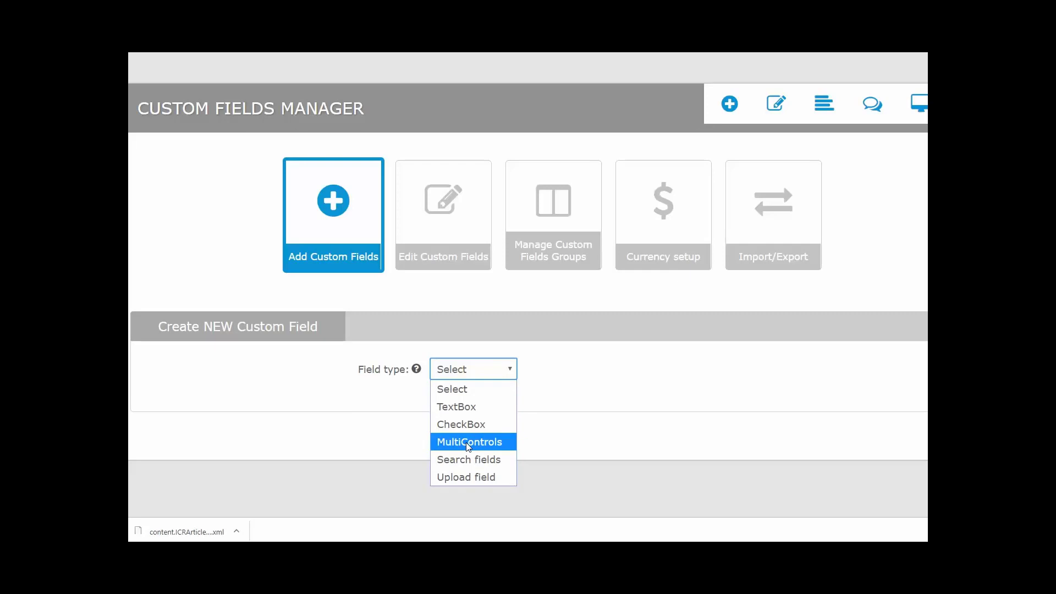
{"action": "left_click", "coordinate": [452, 304]}
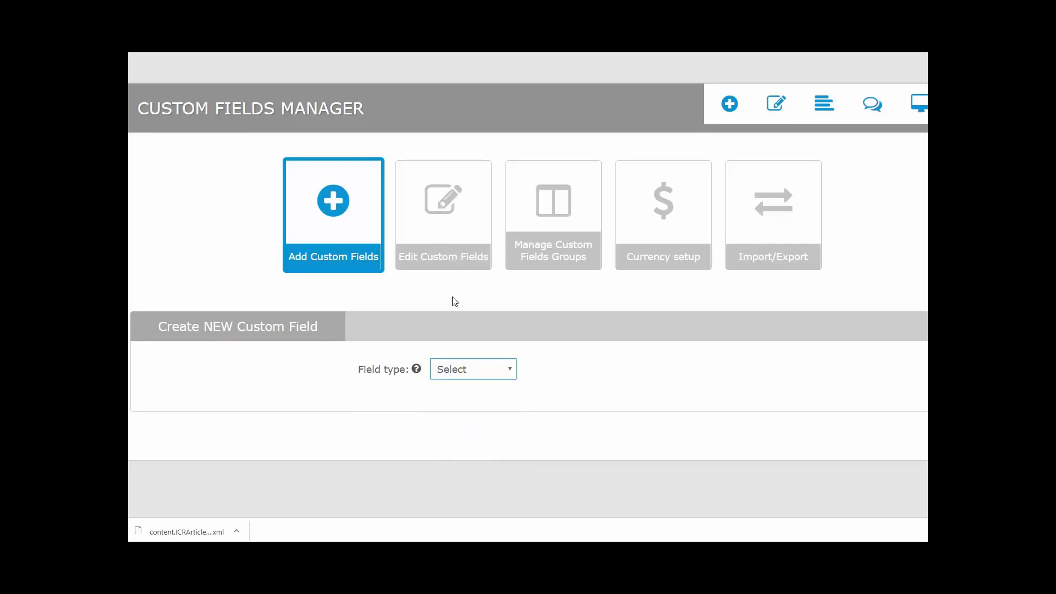
Open the existing Regio custom field for editing and examine its elements, default values, label, validation and searchable options
{"action": "left_click", "coordinate": [446, 215]}
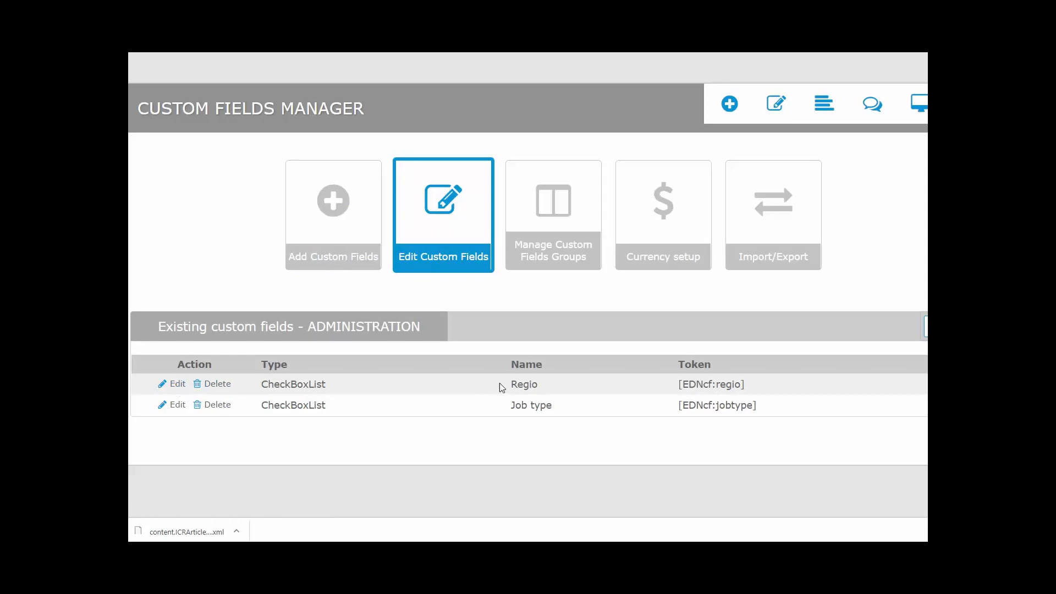
{"action": "left_click", "coordinate": [181, 384]}
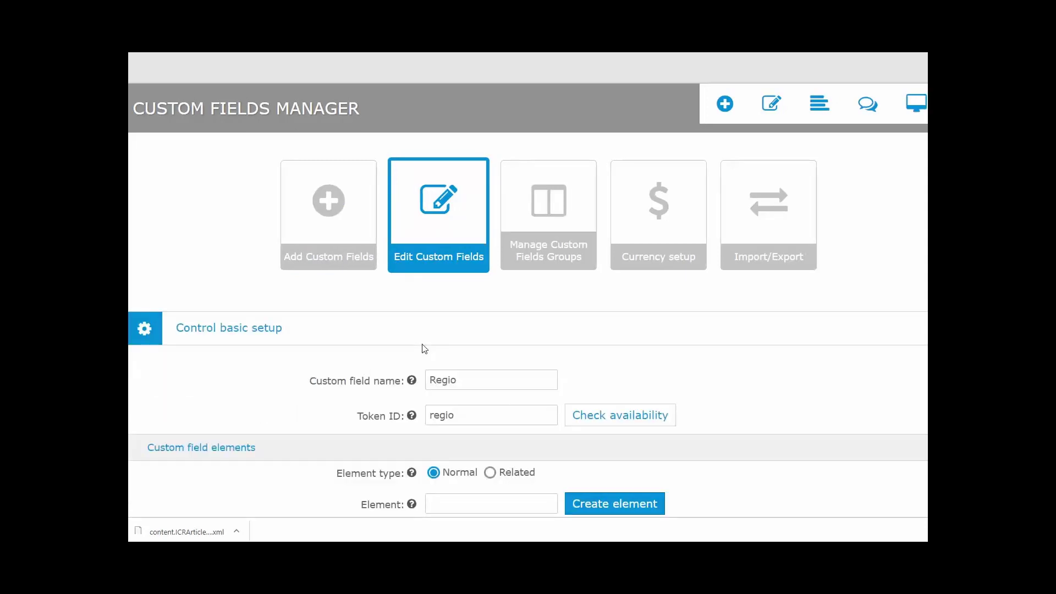
{"action": "scroll", "coordinate": [514, 338], "scroll_direction": "down", "scroll_amount": 2}
{"action": "scroll", "coordinate": [513, 338], "scroll_direction": "down", "scroll_amount": 1}
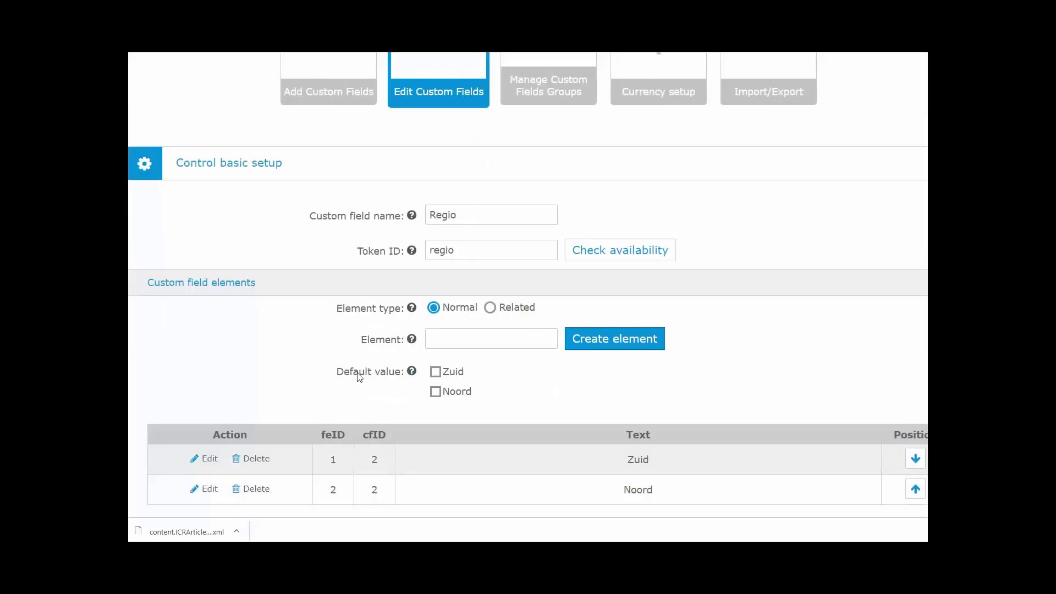
{"action": "left_click_drag", "start_coordinate": [346, 377], "coordinate": [391, 382]}
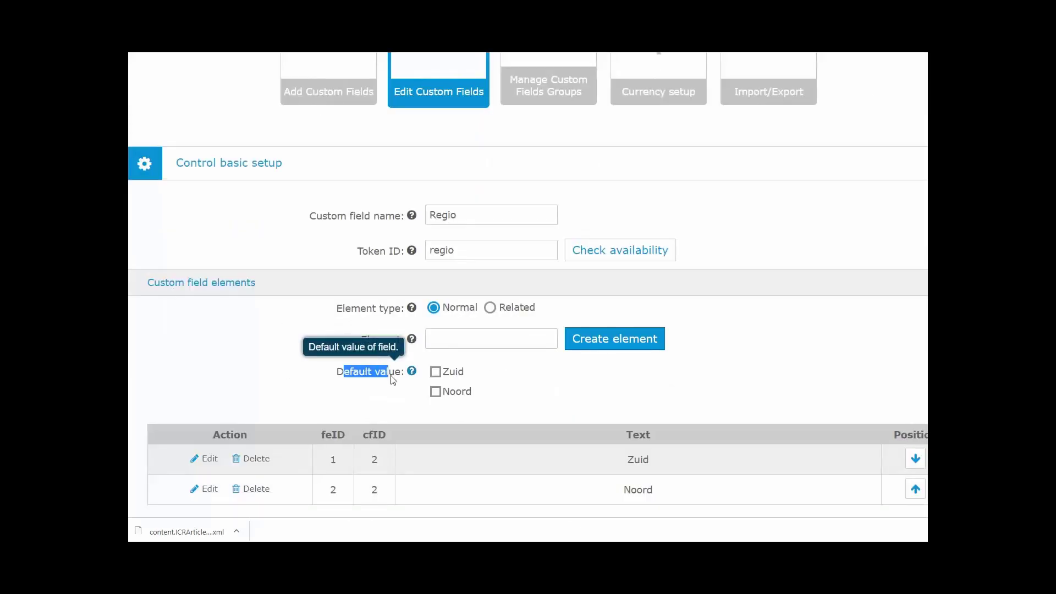
{"action": "left_click", "coordinate": [400, 403]}
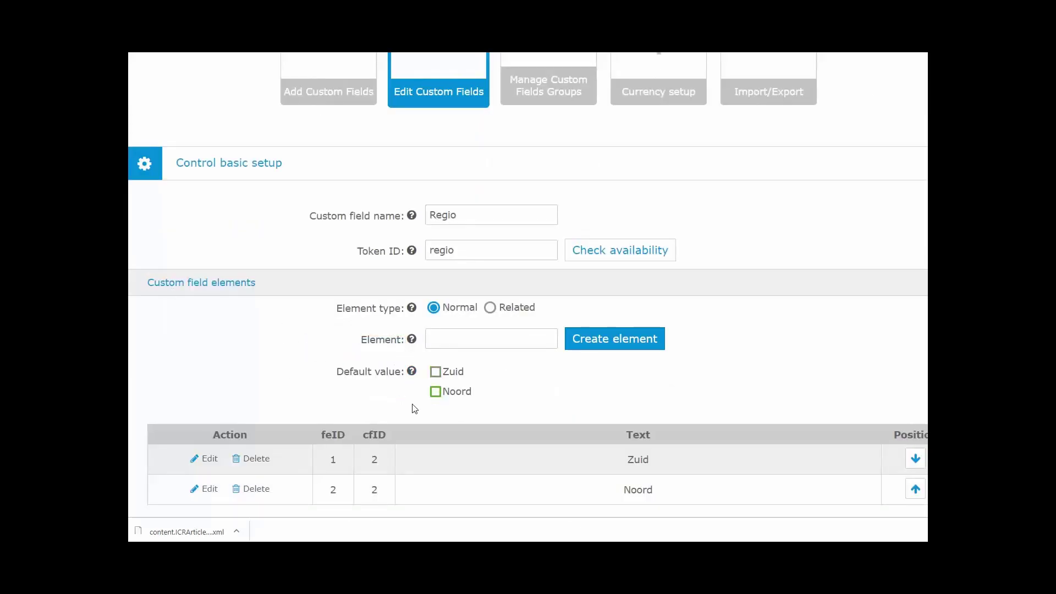
{"action": "scroll", "coordinate": [374, 409], "scroll_direction": "down", "scroll_amount": 2}
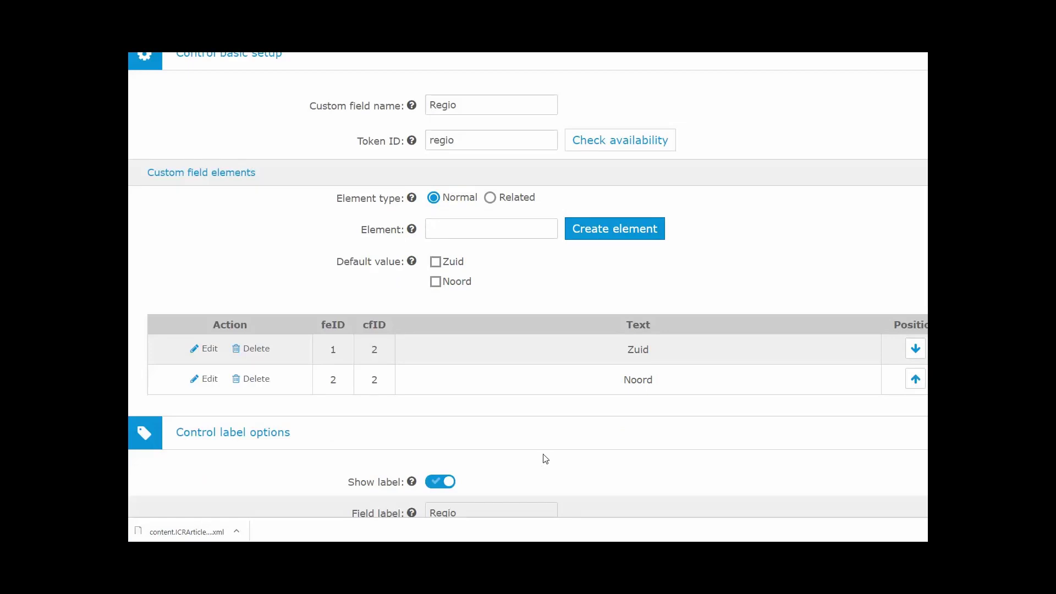
{"action": "scroll", "coordinate": [545, 459], "scroll_direction": "down", "scroll_amount": 3}
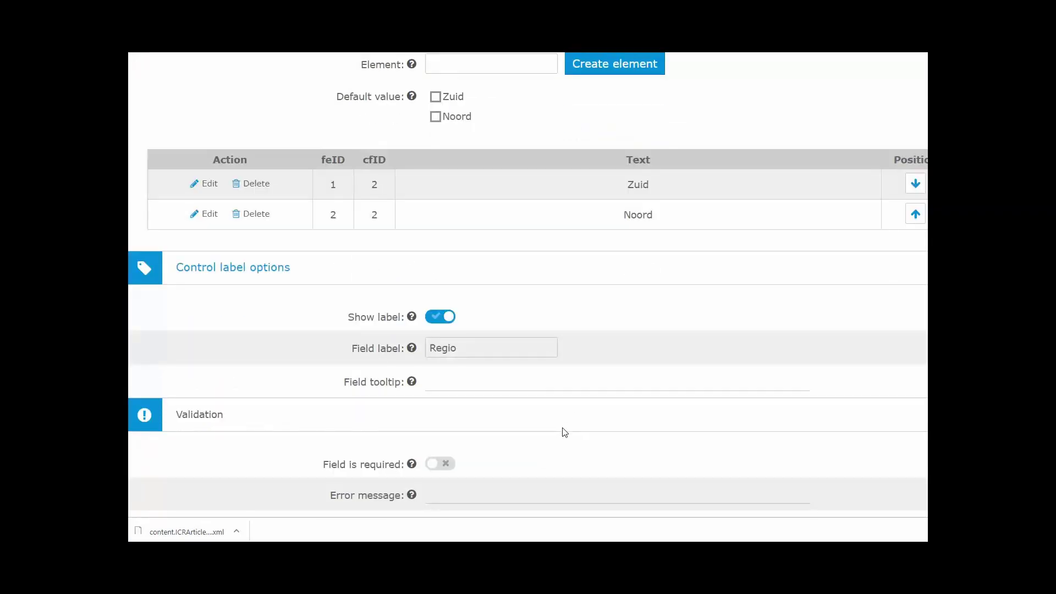
{"action": "scroll", "coordinate": [581, 400], "scroll_direction": "down", "scroll_amount": 8}
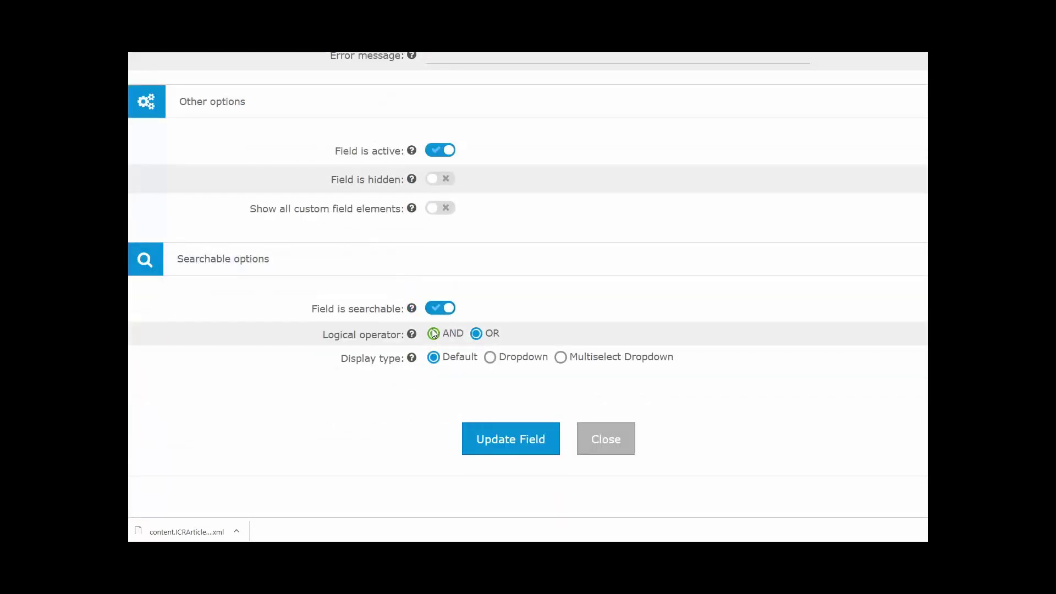
{"action": "mouse_move", "coordinate": [412, 333]}
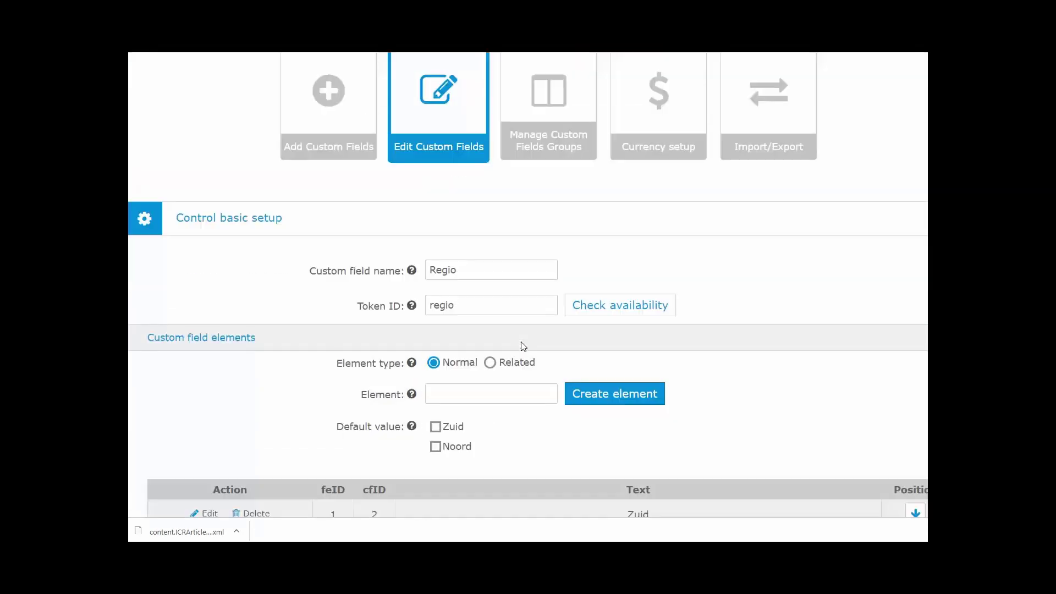
Open the vacature custom fields group for editing and check which custom fields it contains
{"action": "scroll", "coordinate": [523, 346], "scroll_direction": "up", "scroll_amount": 2}
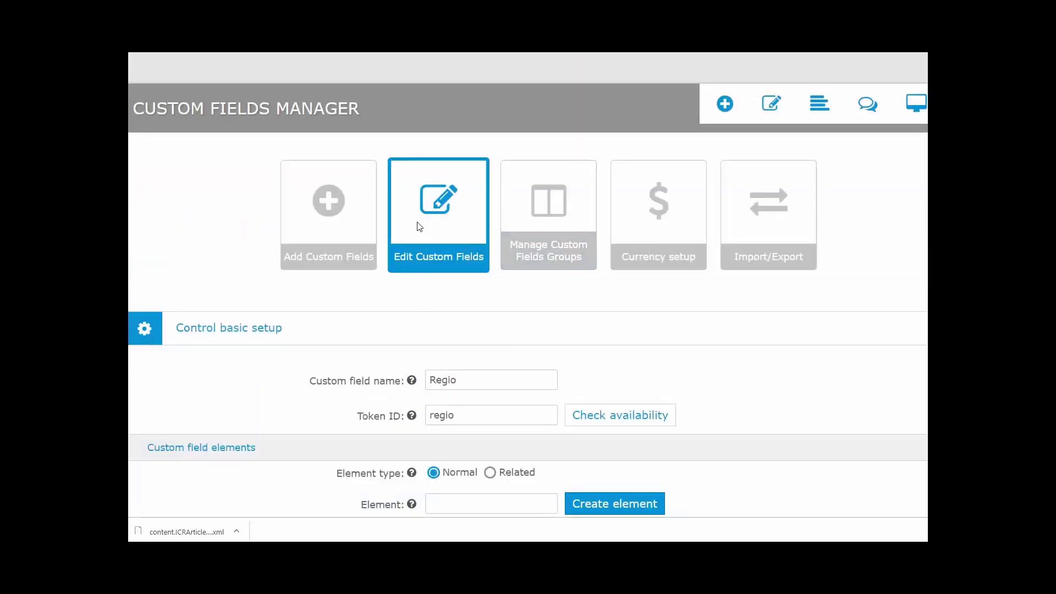
{"action": "left_click", "coordinate": [550, 204]}
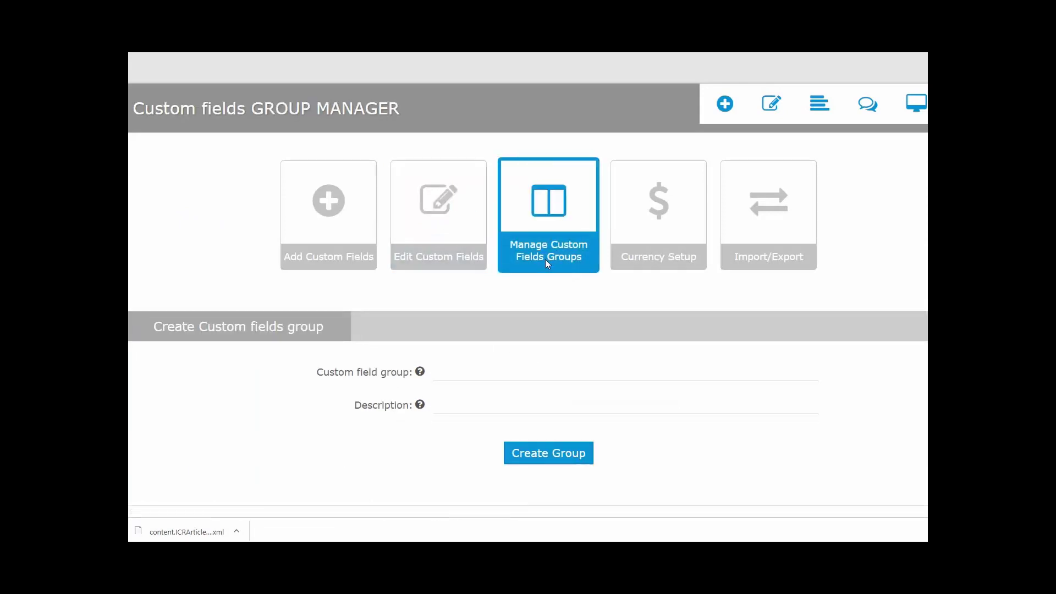
{"action": "scroll", "coordinate": [526, 314], "scroll_direction": "down", "scroll_amount": 3}
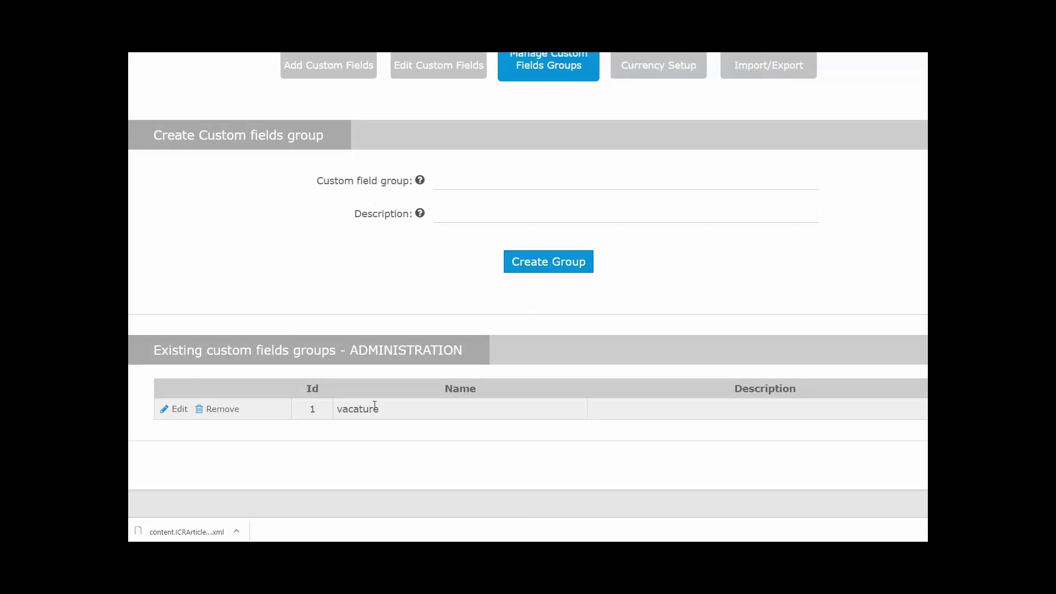
{"action": "left_click_drag", "start_coordinate": [379, 409], "coordinate": [336, 409]}
{"action": "left_click", "coordinate": [379, 410]}
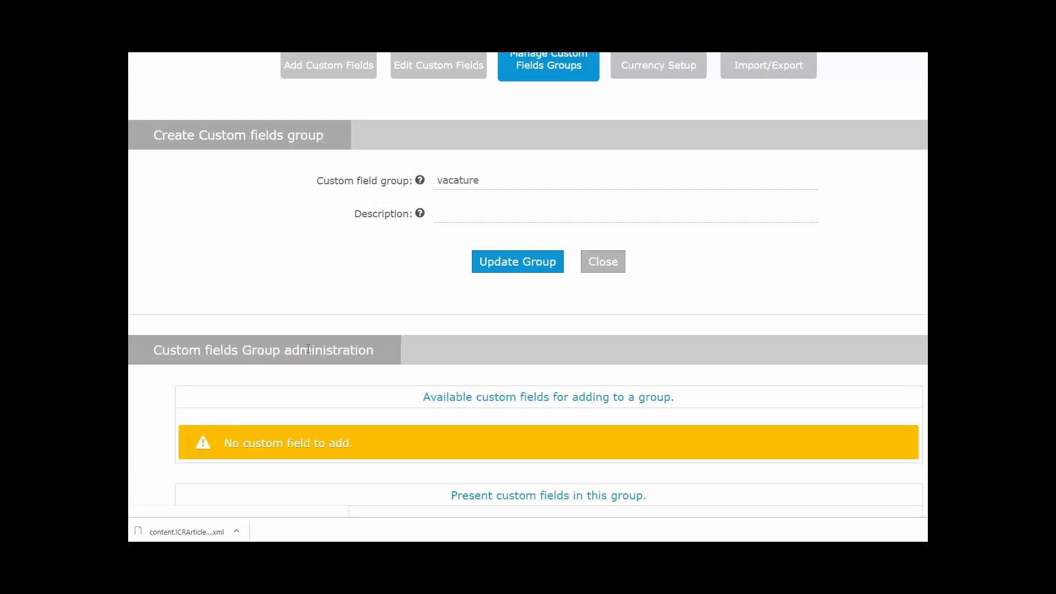
{"action": "scroll", "coordinate": [306, 352], "scroll_direction": "down", "scroll_amount": 4}
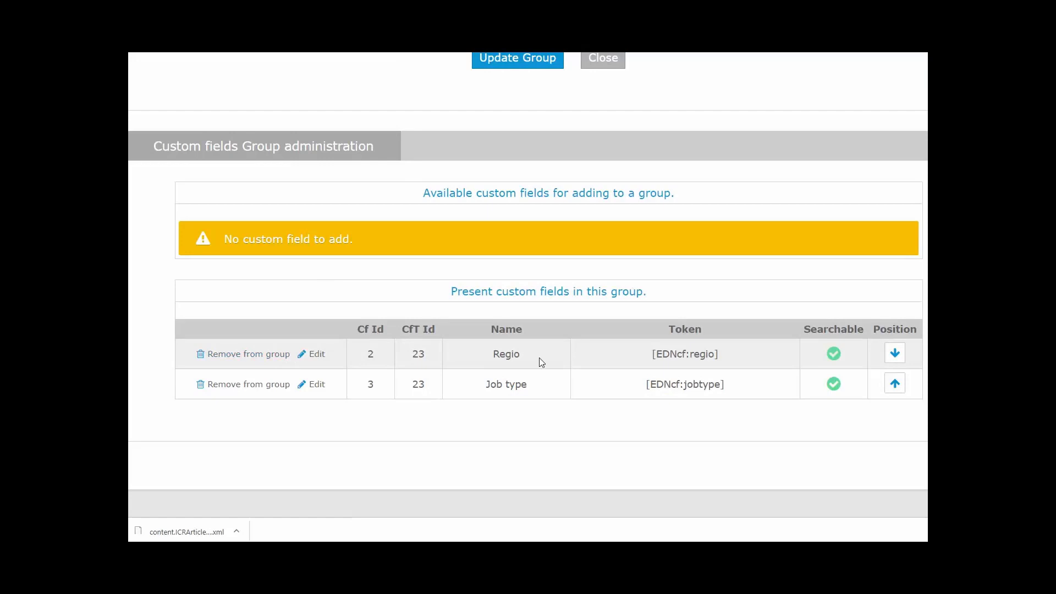
{"action": "double_click", "coordinate": [495, 355]}
Return to the Vacatures page, view the search module's settings with its module name and title, and close them without changes
{"action": "scroll", "coordinate": [506, 384], "scroll_direction": "up", "scroll_amount": 7}
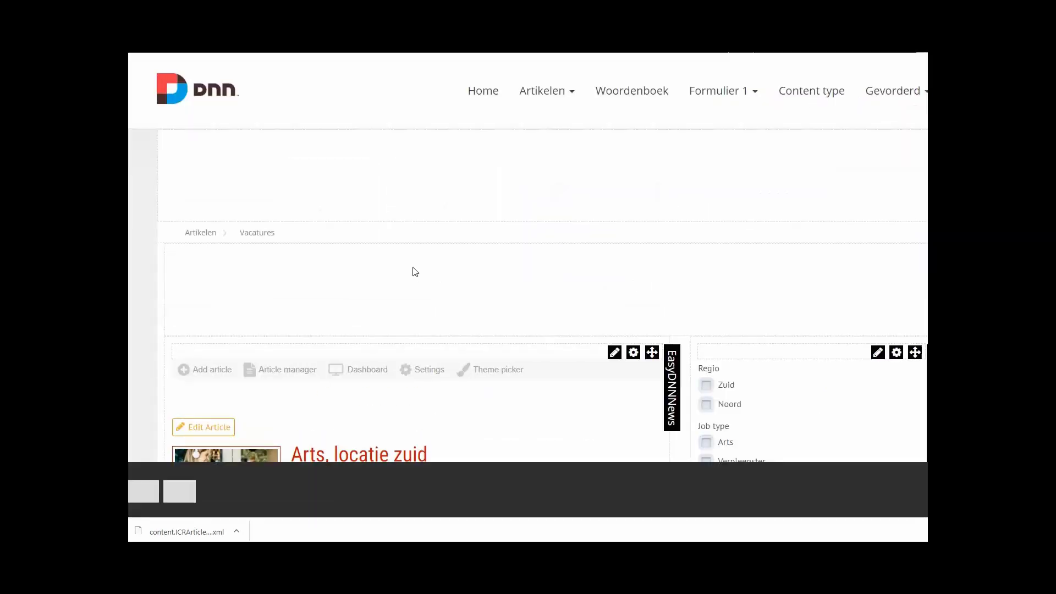
{"action": "scroll", "coordinate": [413, 264], "scroll_direction": "down", "scroll_amount": 2}
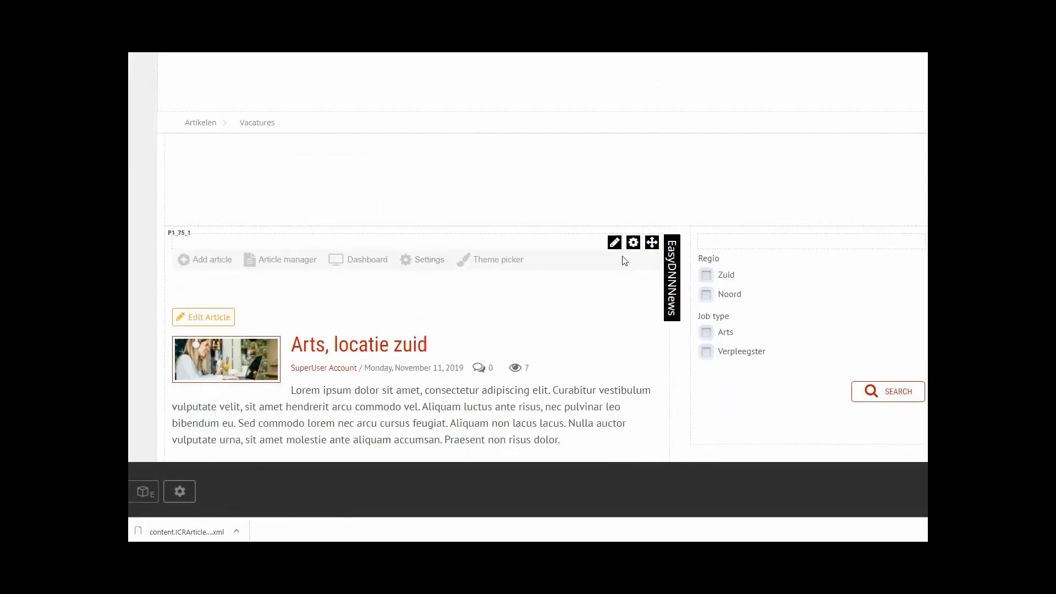
{"action": "mouse_move", "coordinate": [896, 242]}
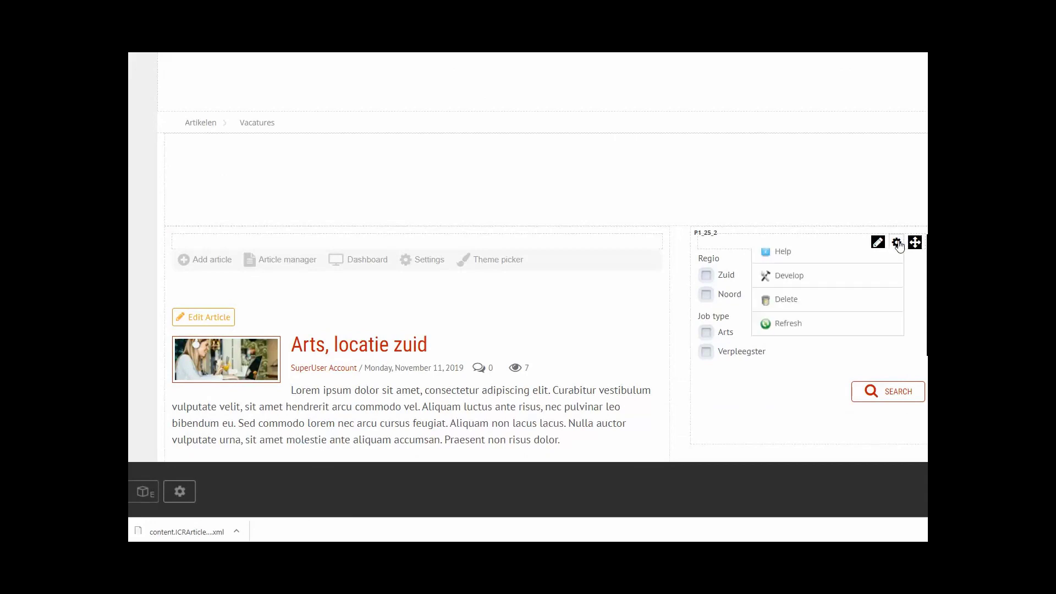
{"action": "left_click", "coordinate": [829, 263]}
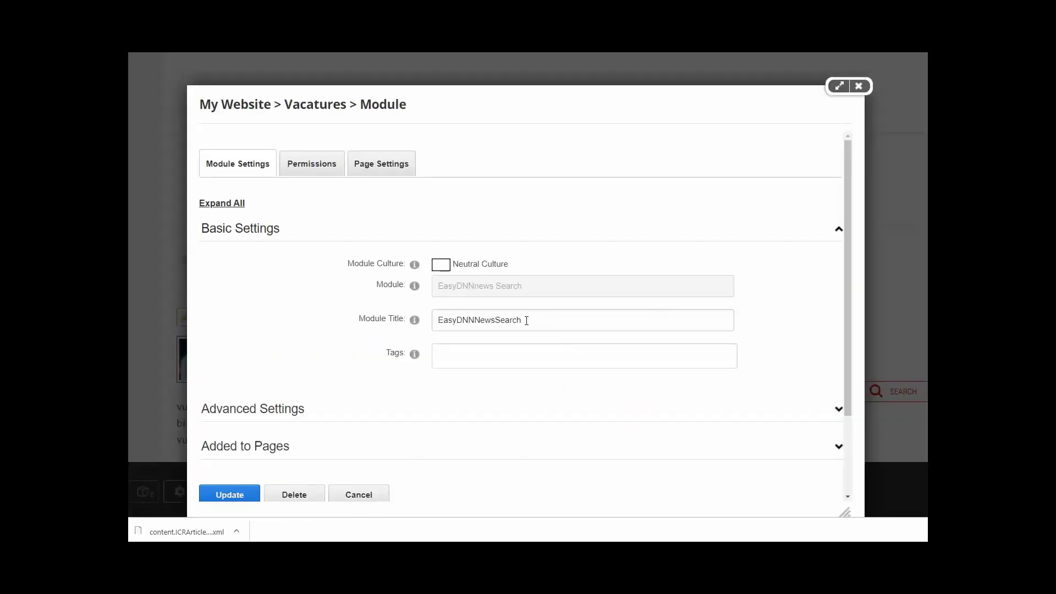
{"action": "left_click_drag", "start_coordinate": [526, 321], "coordinate": [428, 324]}
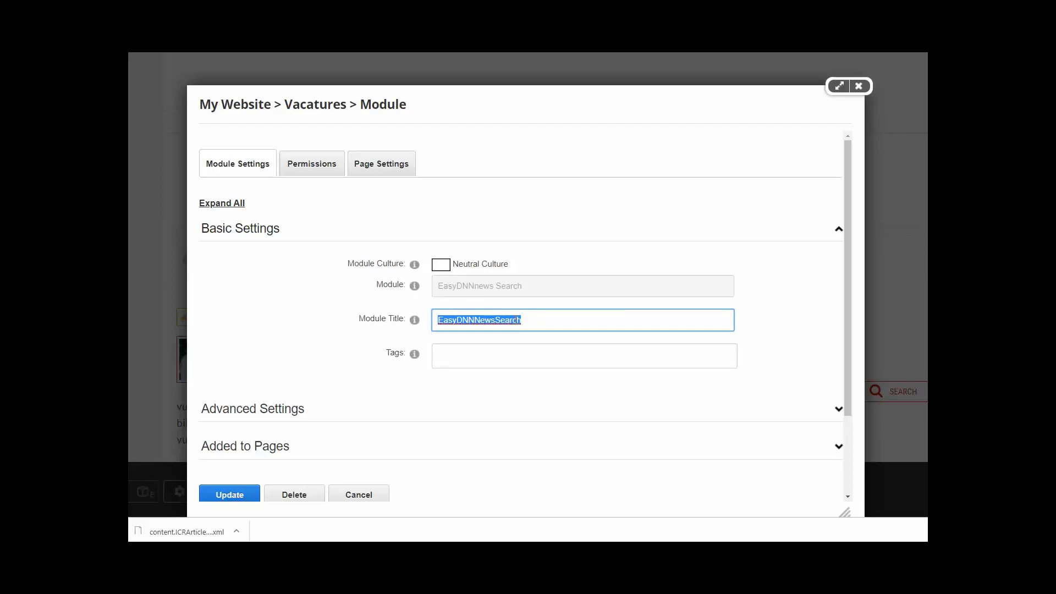
{"action": "left_click", "coordinate": [858, 87]}
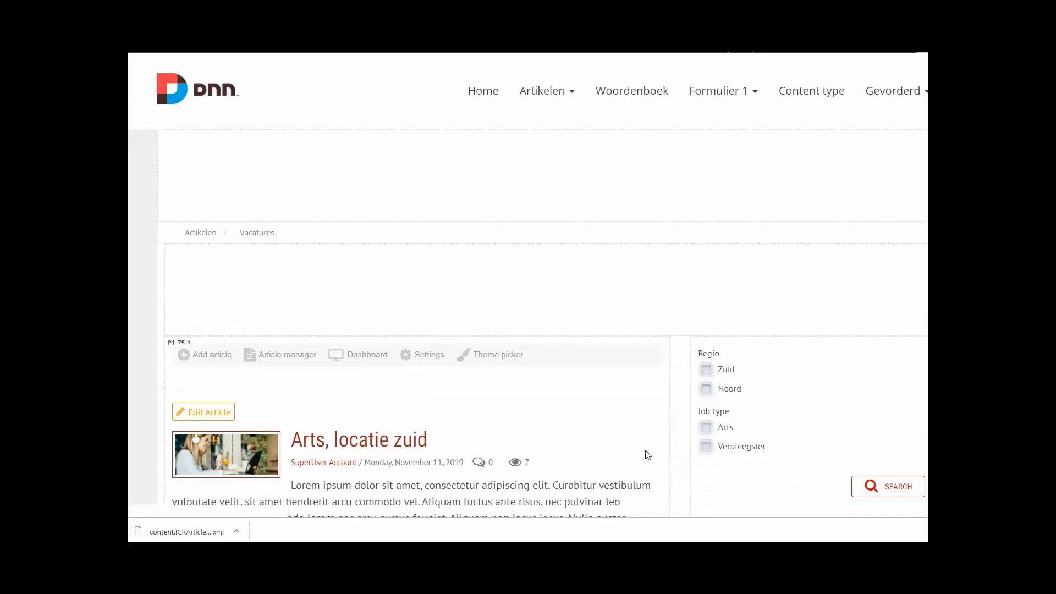
Filter the vacancy list on the job type Verpleegster and run the search
{"action": "scroll", "coordinate": [684, 438], "scroll_direction": "down", "scroll_amount": 2}
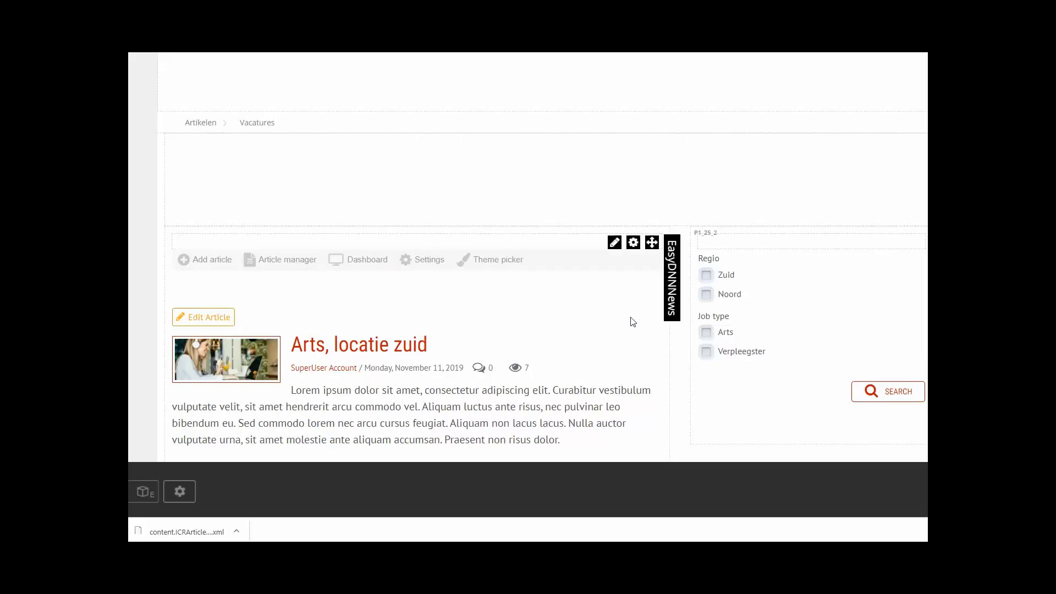
{"action": "scroll", "coordinate": [629, 321], "scroll_direction": "down", "scroll_amount": 2}
{"action": "left_click", "coordinate": [706, 242]}
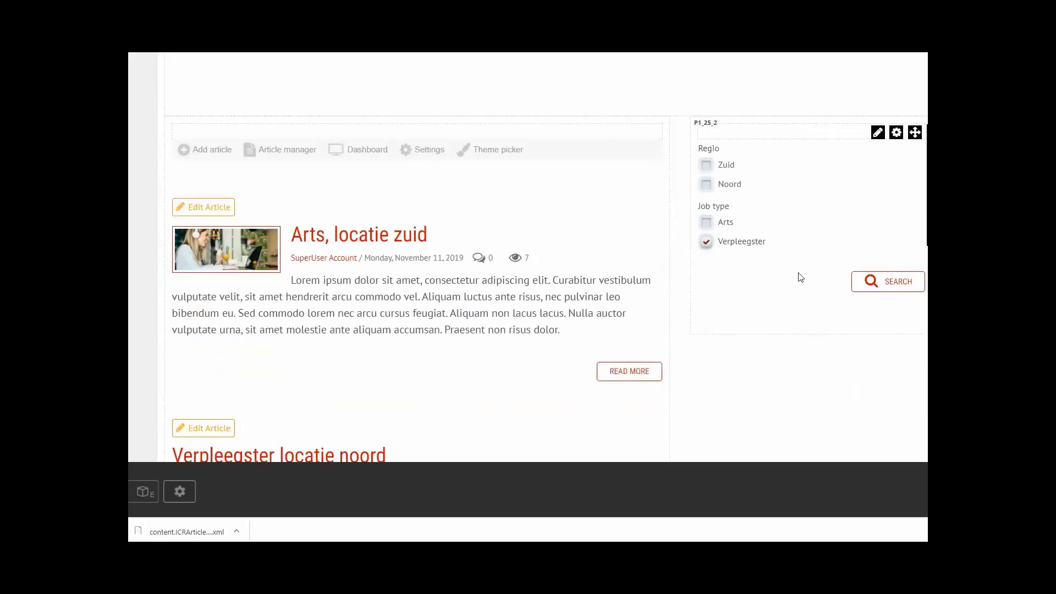
{"action": "left_click", "coordinate": [881, 283]}
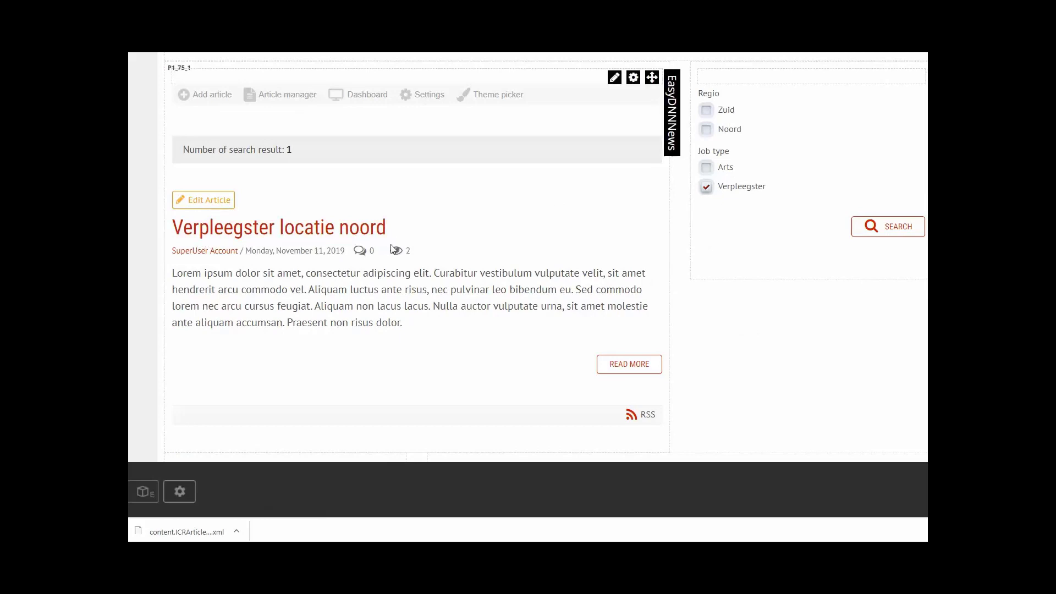
Clear the Verpleegster job type filter and search again to list the vacancies without filters
{"action": "scroll", "coordinate": [624, 318], "scroll_direction": "up", "scroll_amount": 3}
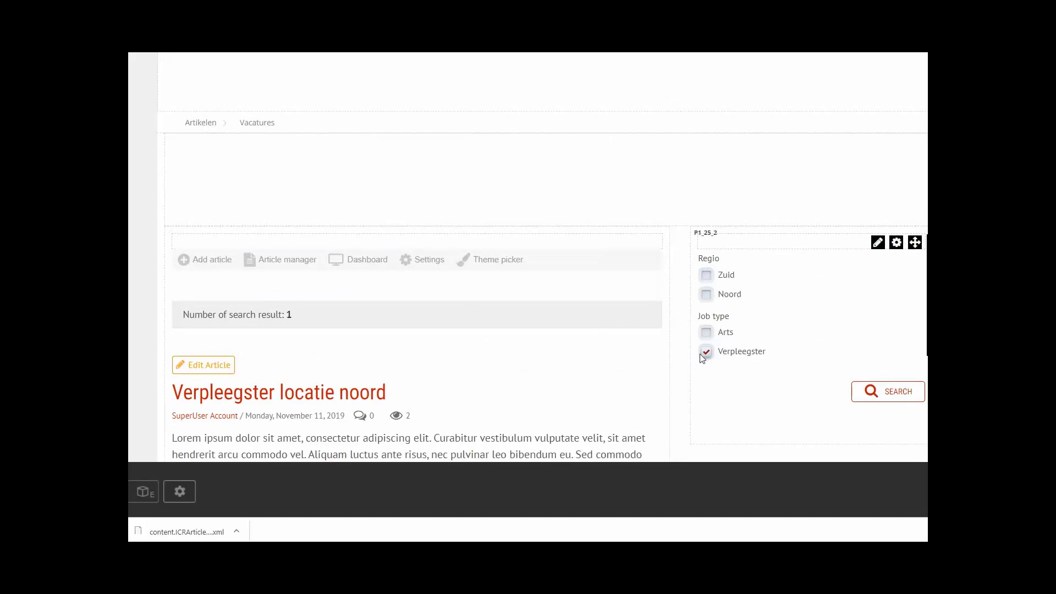
{"action": "left_click", "coordinate": [888, 391]}
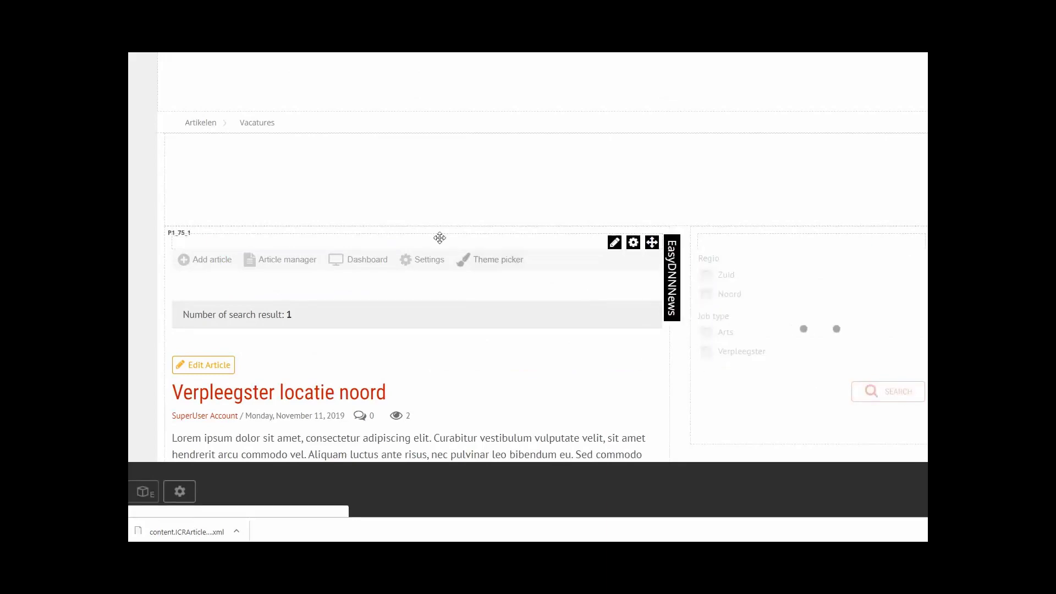
{"action": "scroll", "coordinate": [433, 229], "scroll_direction": "down", "scroll_amount": 8}
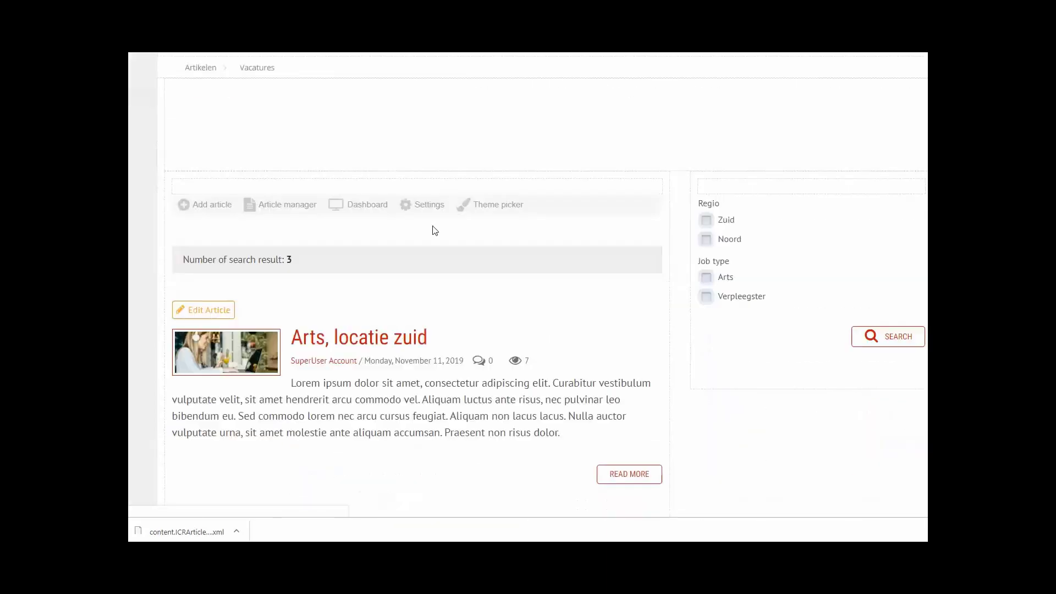
{"action": "scroll", "coordinate": [281, 190], "scroll_direction": "up", "scroll_amount": 1}
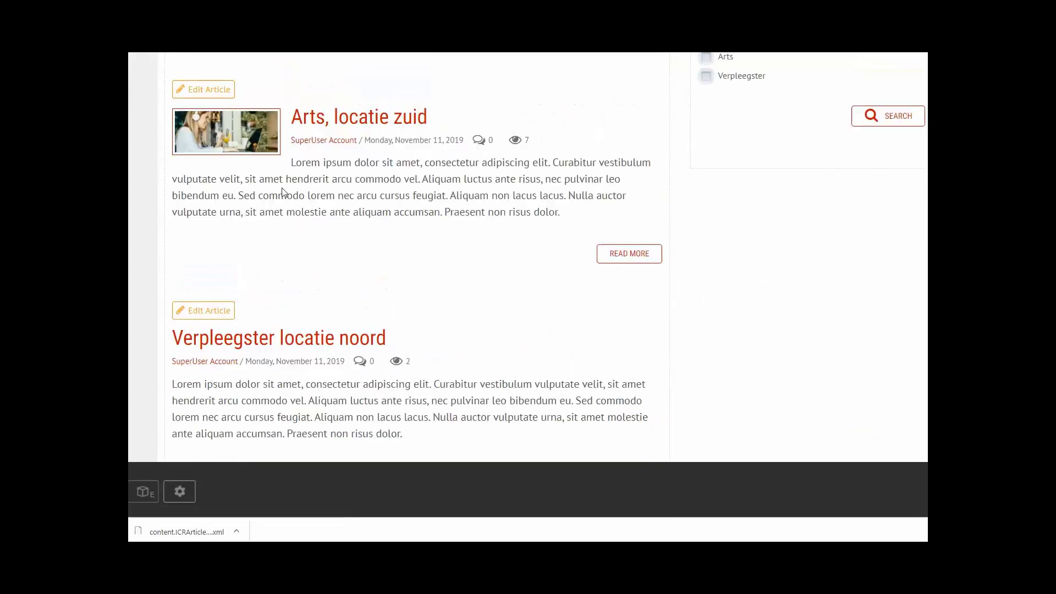
Open the "Arts, locatie zuid" vacancy and find the Solliciteren link below its text
{"action": "left_click", "coordinate": [358, 124]}
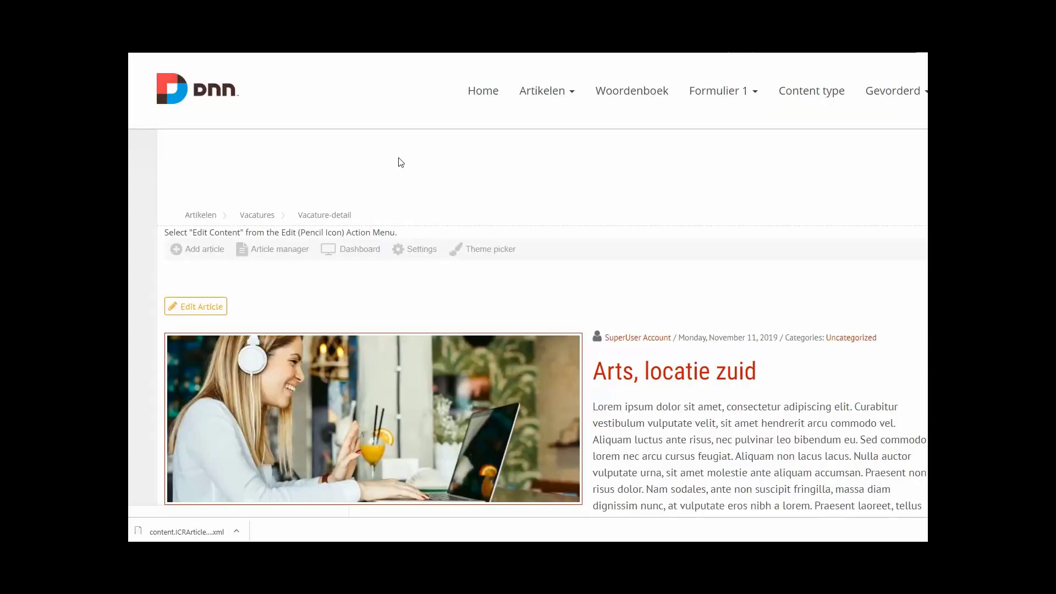
{"action": "scroll", "coordinate": [229, 248], "scroll_direction": "down", "scroll_amount": 3}
{"action": "scroll", "coordinate": [228, 250], "scroll_direction": "down", "scroll_amount": 5}
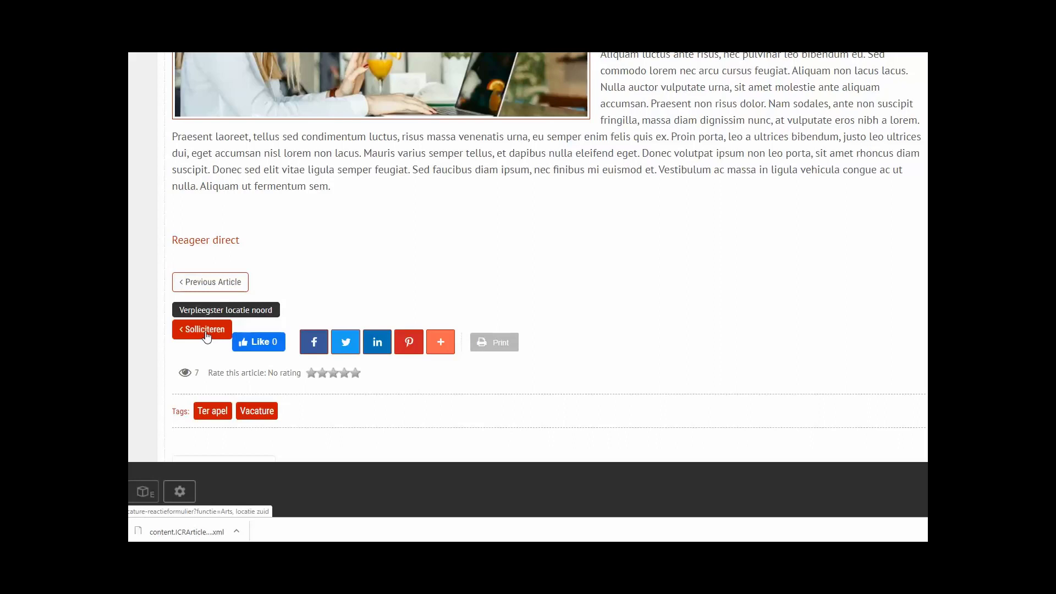
{"action": "left_click", "coordinate": [209, 336]}
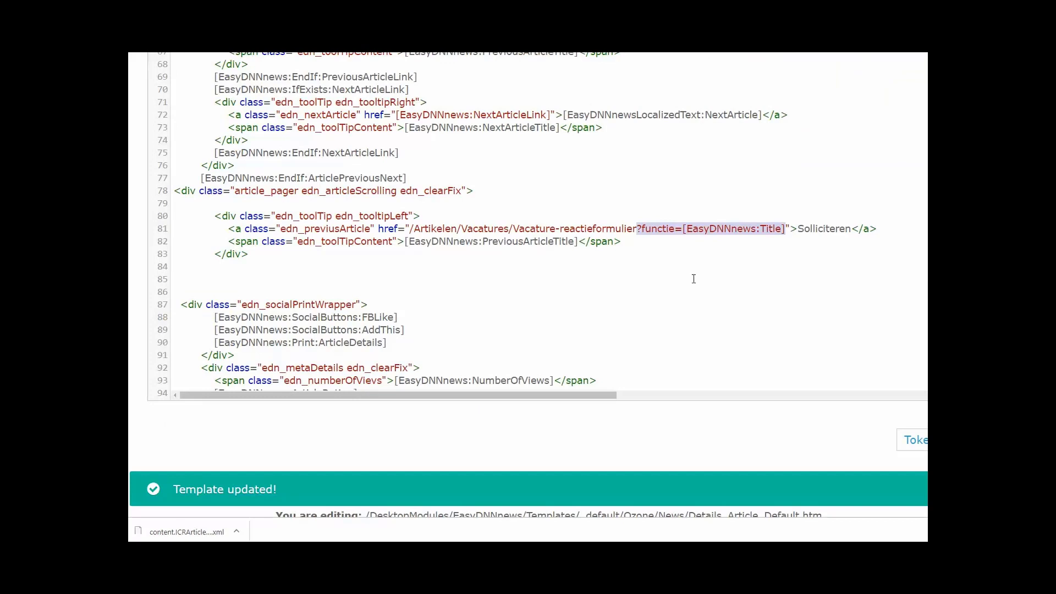
In the article details template, examine the Solliciteren link's text, form page path, functie query parameter and [EasyDNNnews:Title] token
{"action": "left_click", "coordinate": [519, 228]}
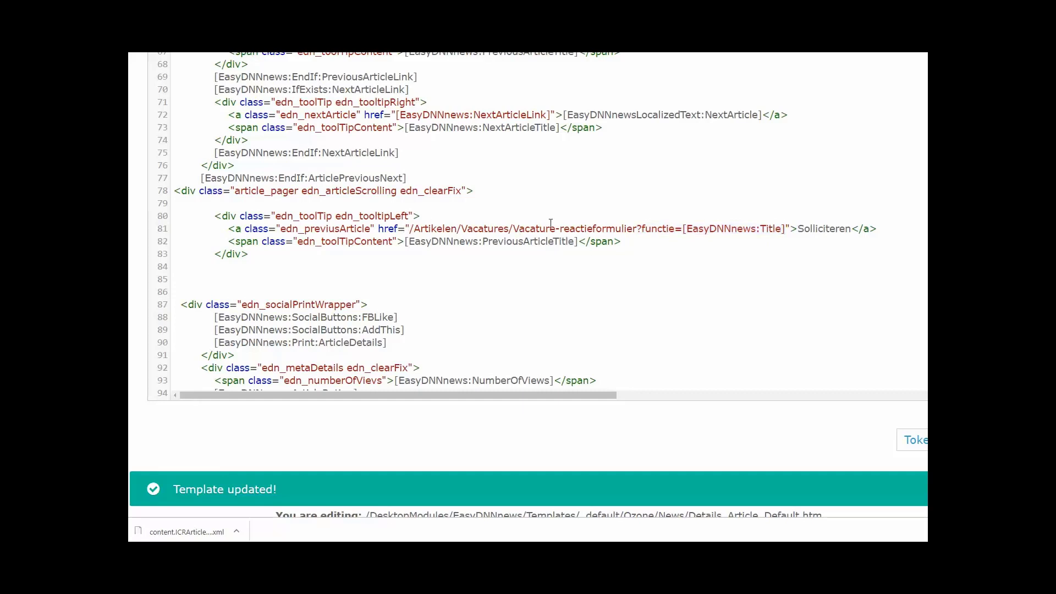
{"action": "left_click_drag", "start_coordinate": [796, 229], "coordinate": [851, 228]}
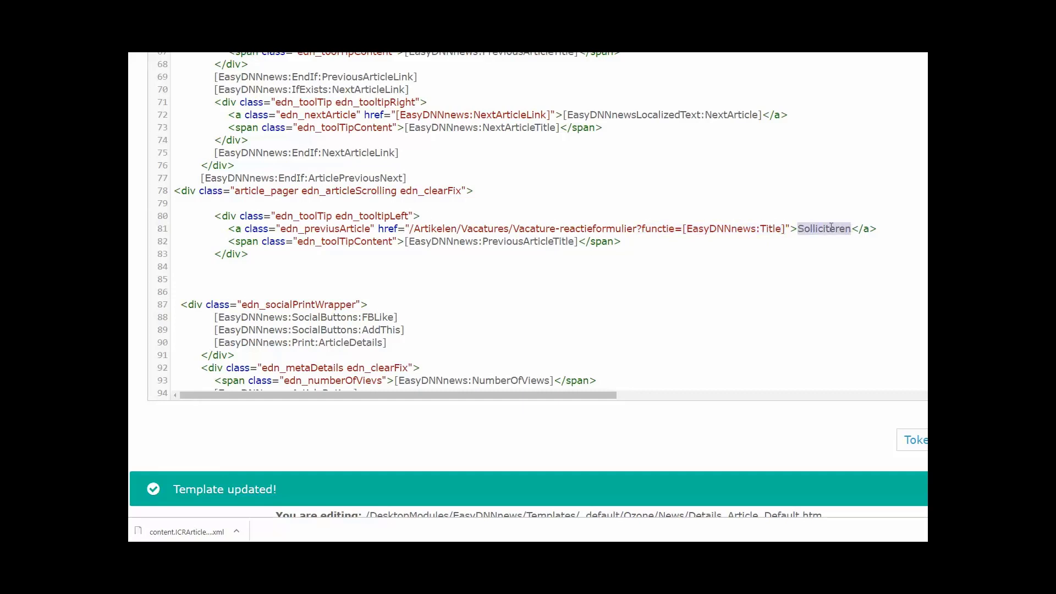
{"action": "left_click_drag", "start_coordinate": [409, 229], "coordinate": [635, 228]}
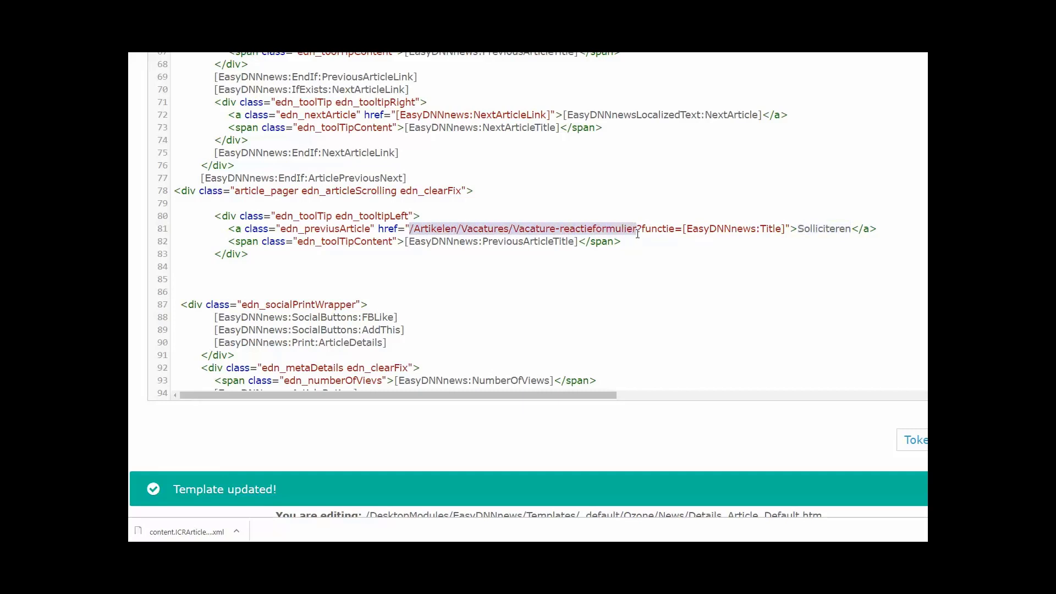
{"action": "left_click_drag", "start_coordinate": [636, 229], "coordinate": [786, 229]}
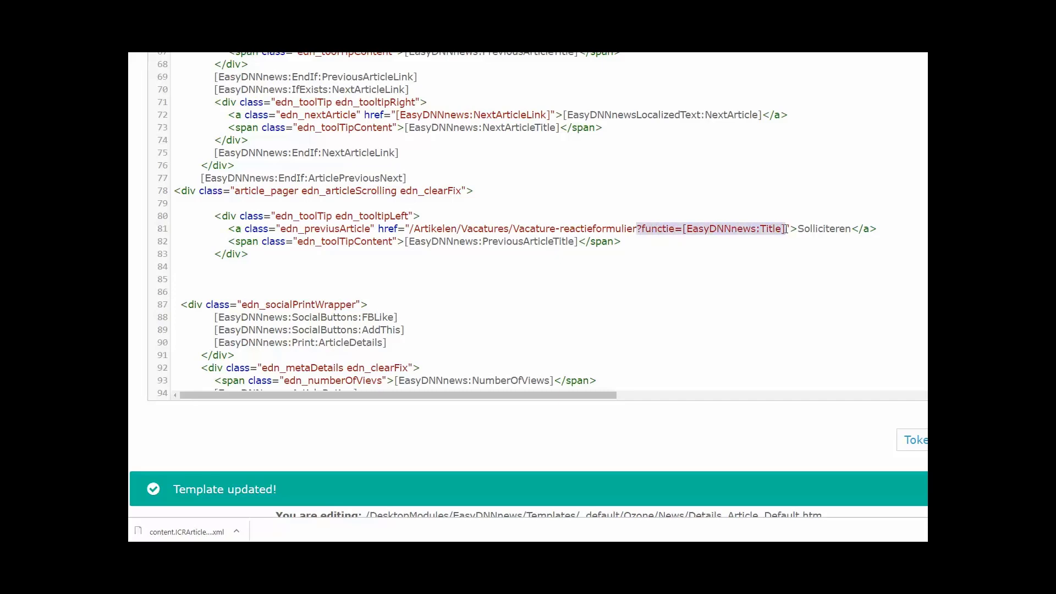
{"action": "left_click", "coordinate": [642, 229]}
{"action": "left_click_drag", "start_coordinate": [642, 229], "coordinate": [677, 231]}
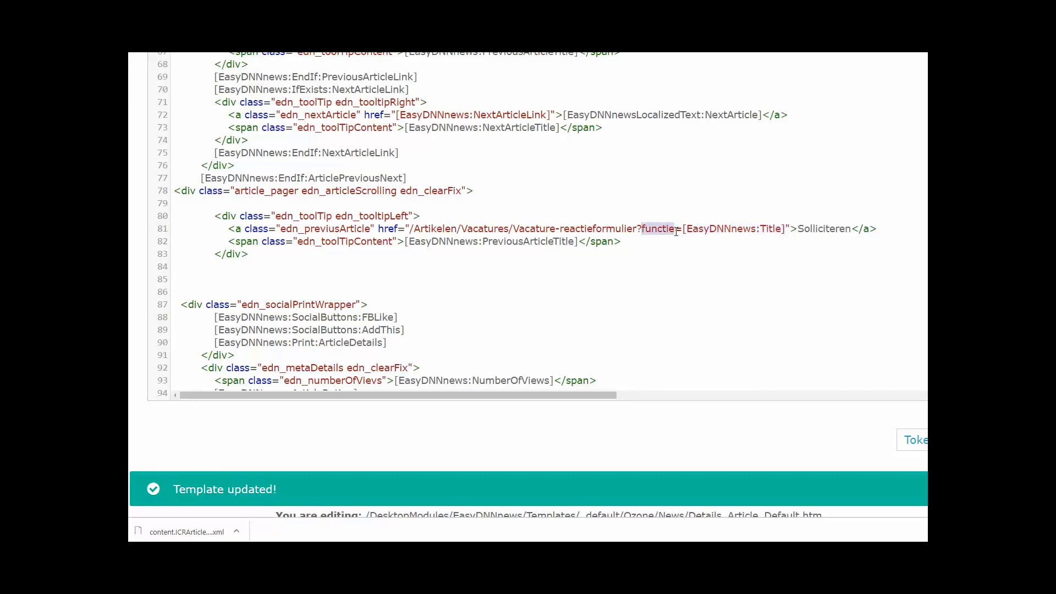
{"action": "left_click", "coordinate": [683, 230]}
{"action": "left_click_drag", "start_coordinate": [683, 229], "coordinate": [786, 229]}
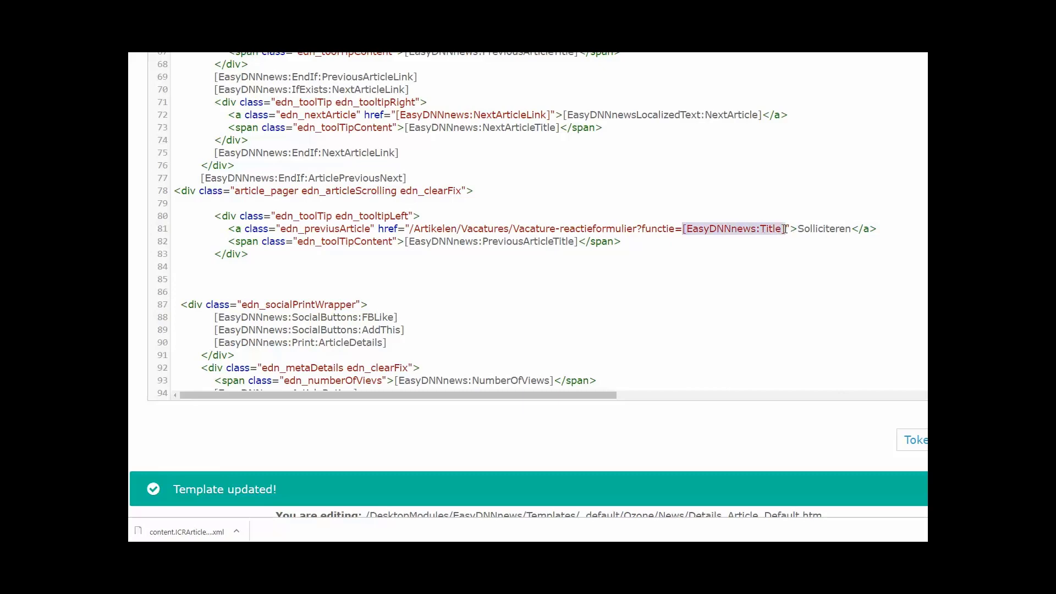
{"action": "left_click", "coordinate": [663, 230]}
{"action": "left_click_drag", "start_coordinate": [636, 229], "coordinate": [784, 229]}
{"action": "left_click", "coordinate": [784, 229]}
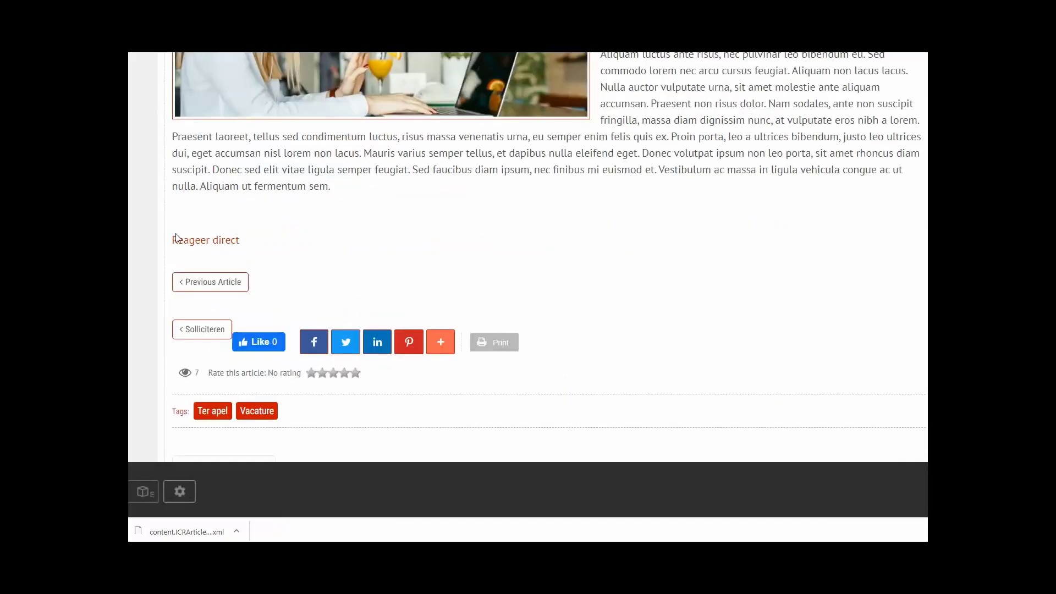
Go from the vacancy to its application form through Solliciteren and check the prefilled Functie field
{"action": "left_click", "coordinate": [207, 331]}
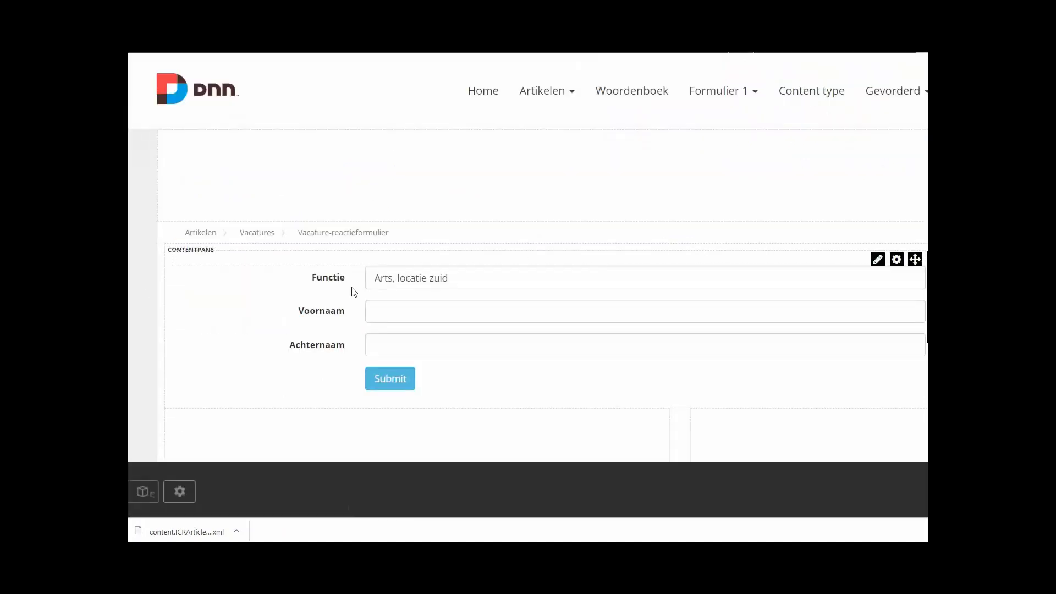
{"action": "left_click", "coordinate": [374, 277]}
{"action": "left_click_drag", "start_coordinate": [374, 277], "coordinate": [449, 285]}
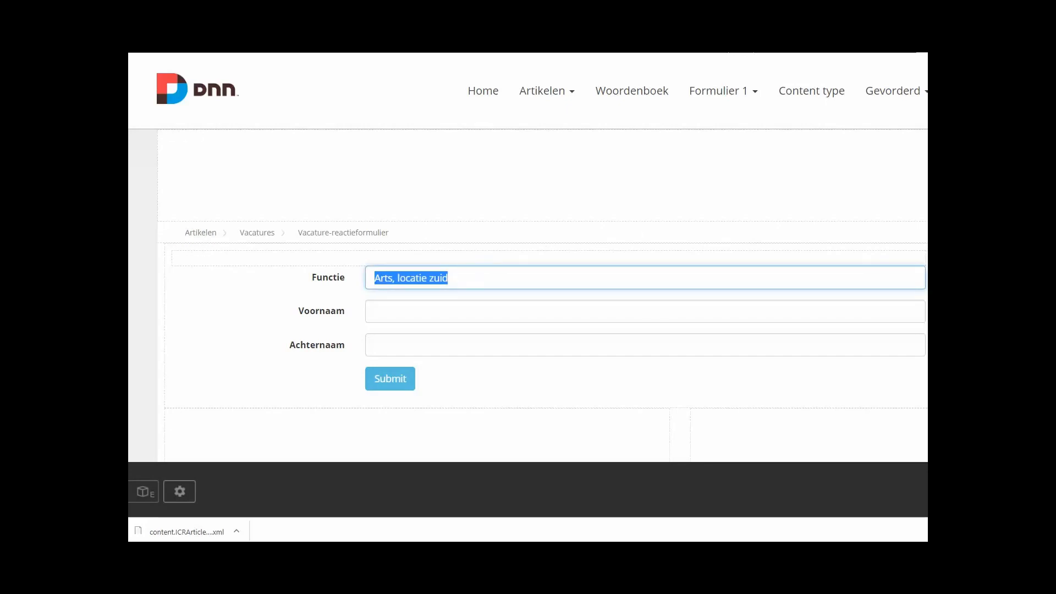
Switch to the application form's field configuration and examine the type, title and other options of the Functie field
{"action": "key", "text": "ctrl+Tab"}
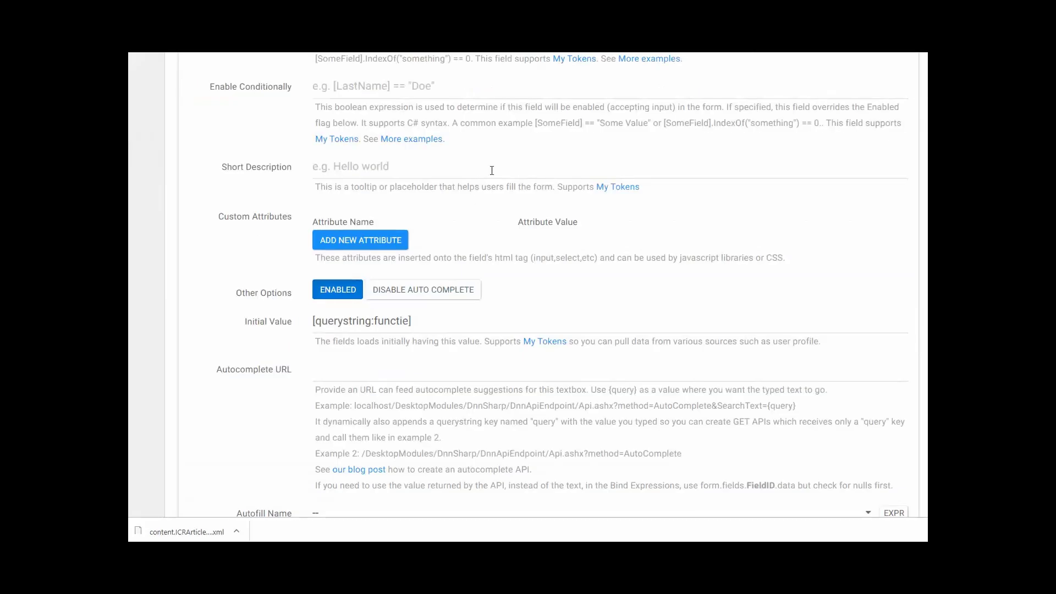
{"action": "scroll", "coordinate": [492, 169], "scroll_direction": "up", "scroll_amount": 4}
{"action": "left_click", "coordinate": [360, 225]}
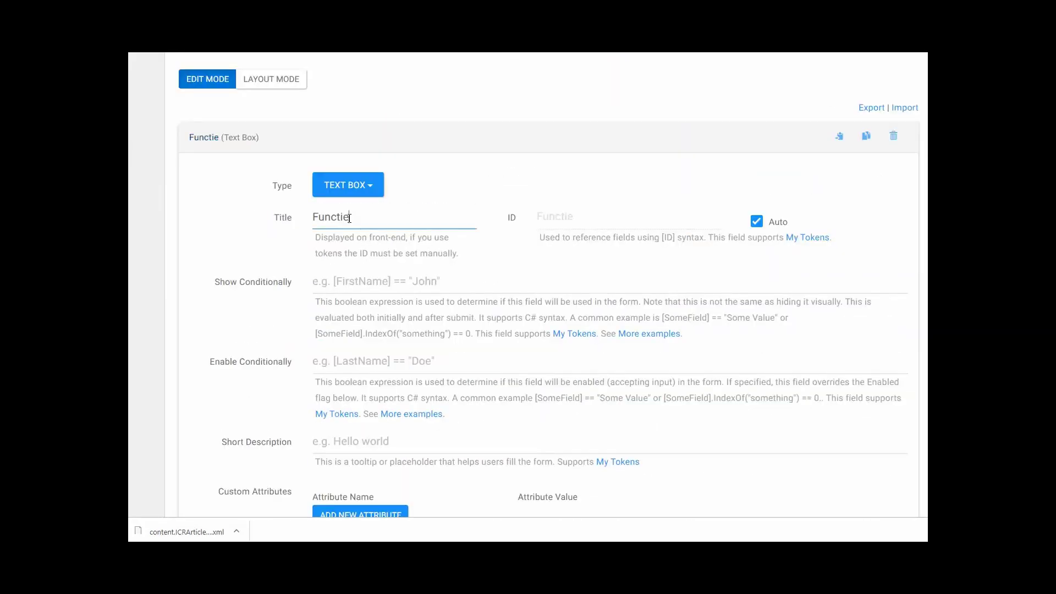
{"action": "left_click_drag", "start_coordinate": [360, 224], "coordinate": [312, 218]}
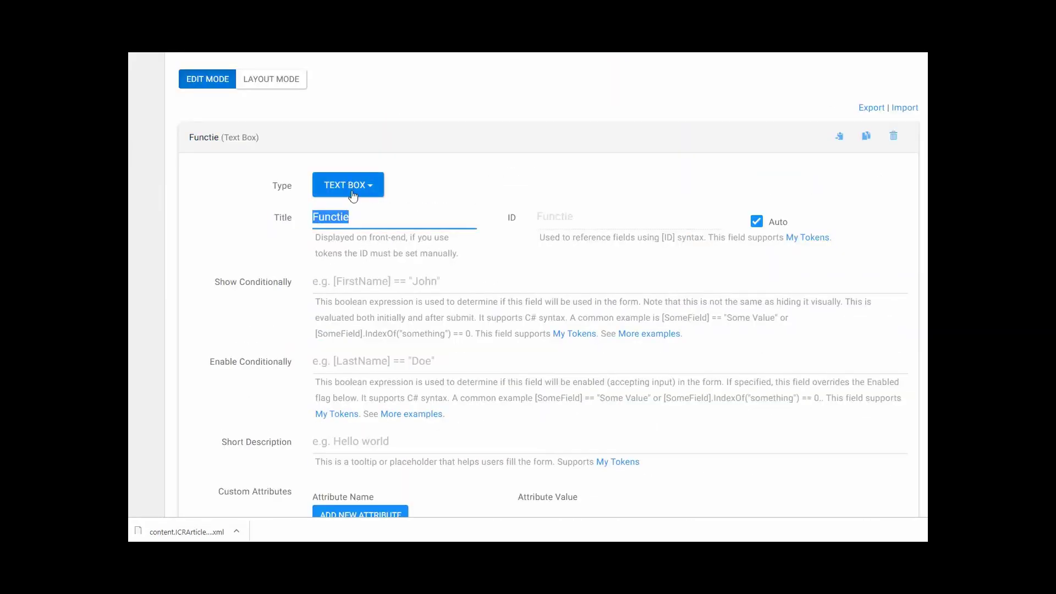
{"action": "left_click", "coordinate": [358, 216]}
{"action": "double_click", "coordinate": [331, 218]}
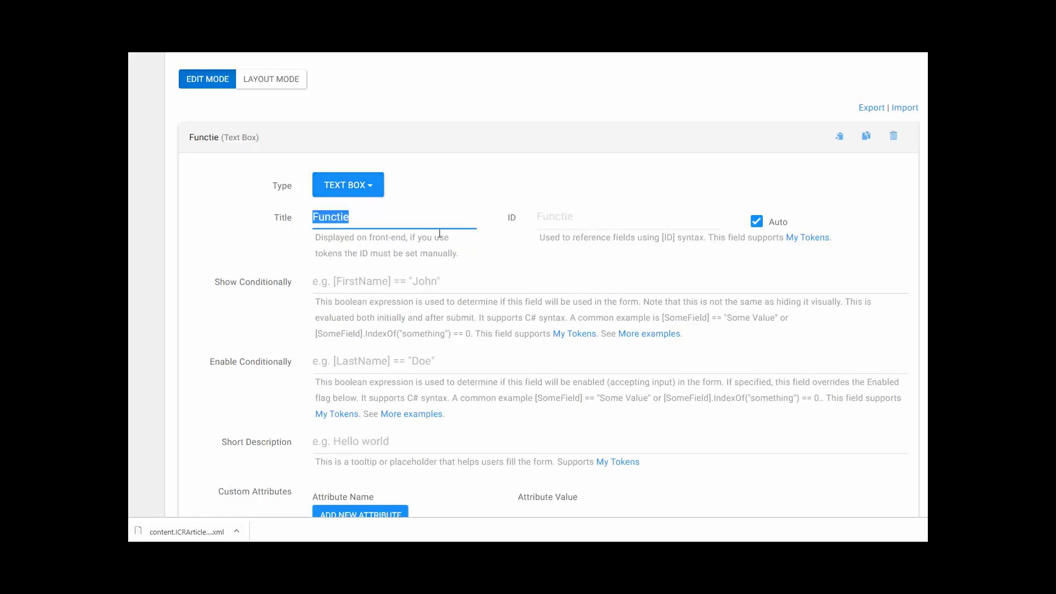
{"action": "scroll", "coordinate": [467, 196], "scroll_direction": "down", "scroll_amount": 4}
{"action": "scroll", "coordinate": [470, 195], "scroll_direction": "down", "scroll_amount": 1}
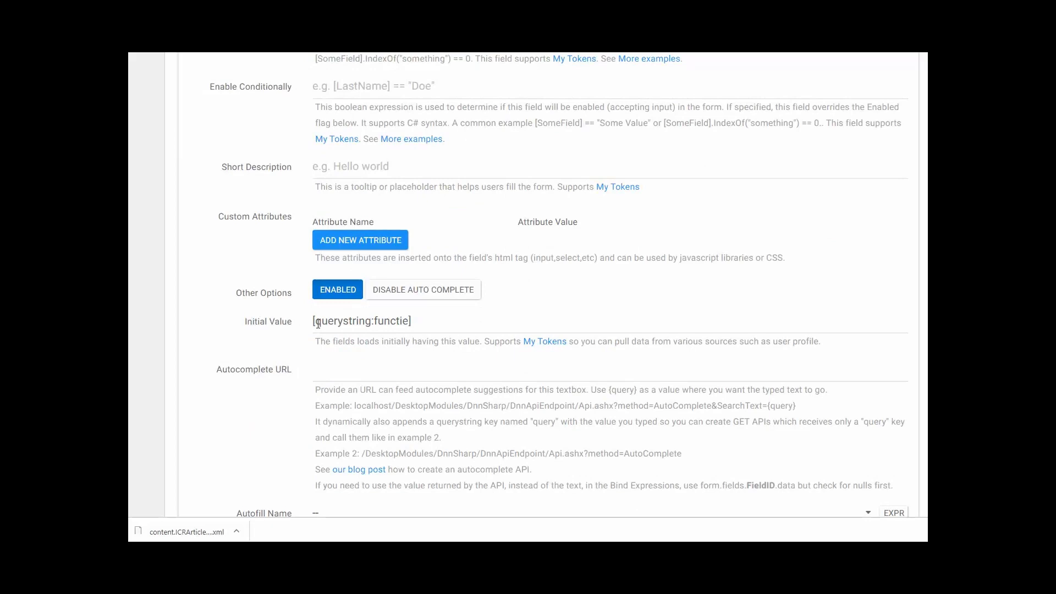
Compare the Functie field's initial value token with the functie parameter in the template's Solliciteren link, and return to the application form
{"action": "double_click", "coordinate": [330, 321]}
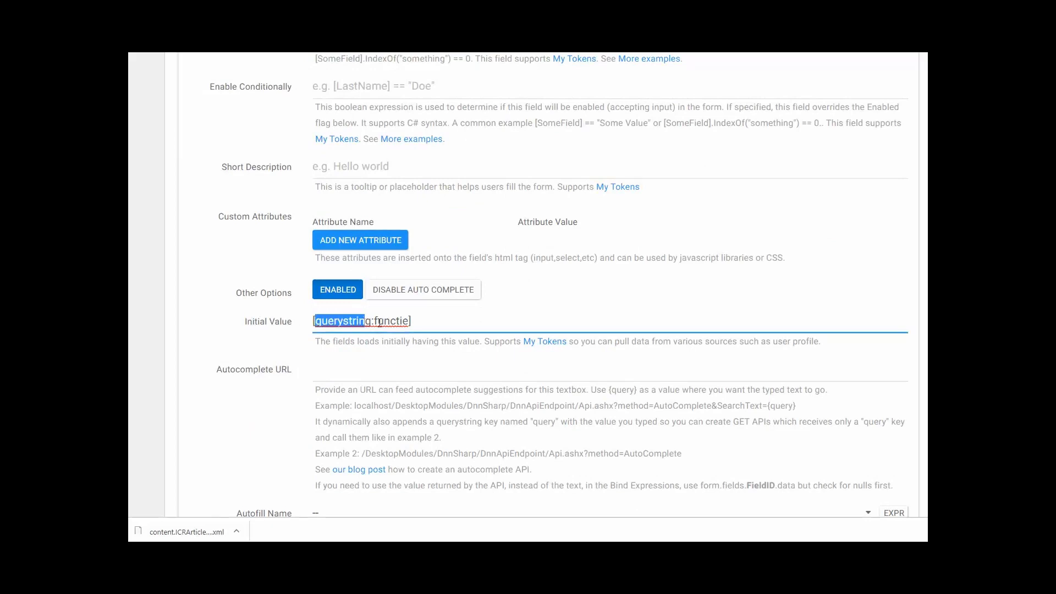
{"action": "left_click", "coordinate": [378, 321]}
{"action": "left_click_drag", "start_coordinate": [374, 321], "coordinate": [411, 322]}
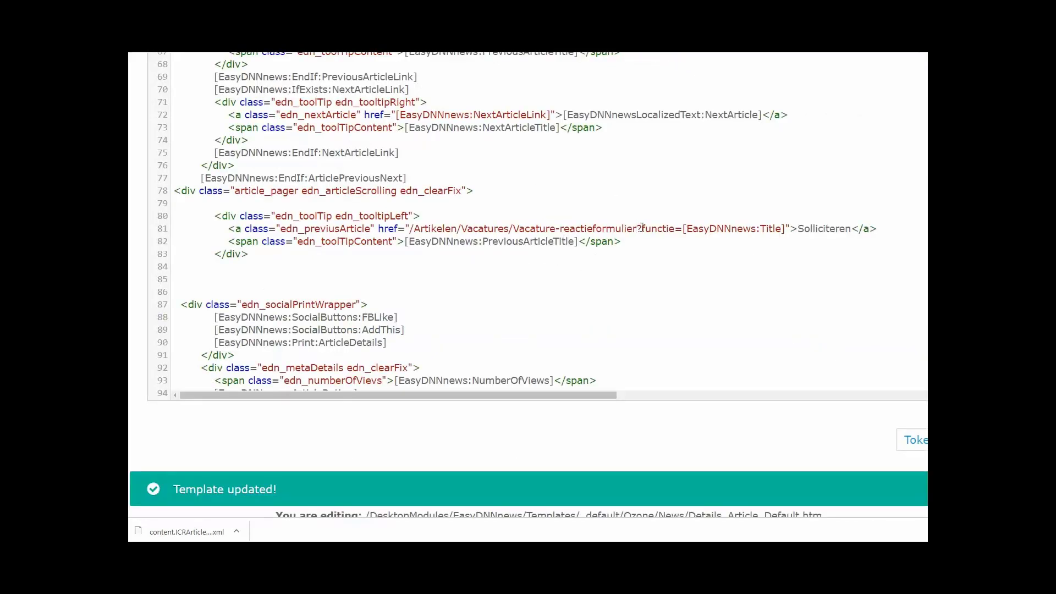
{"action": "left_click_drag", "start_coordinate": [640, 228], "coordinate": [675, 229]}
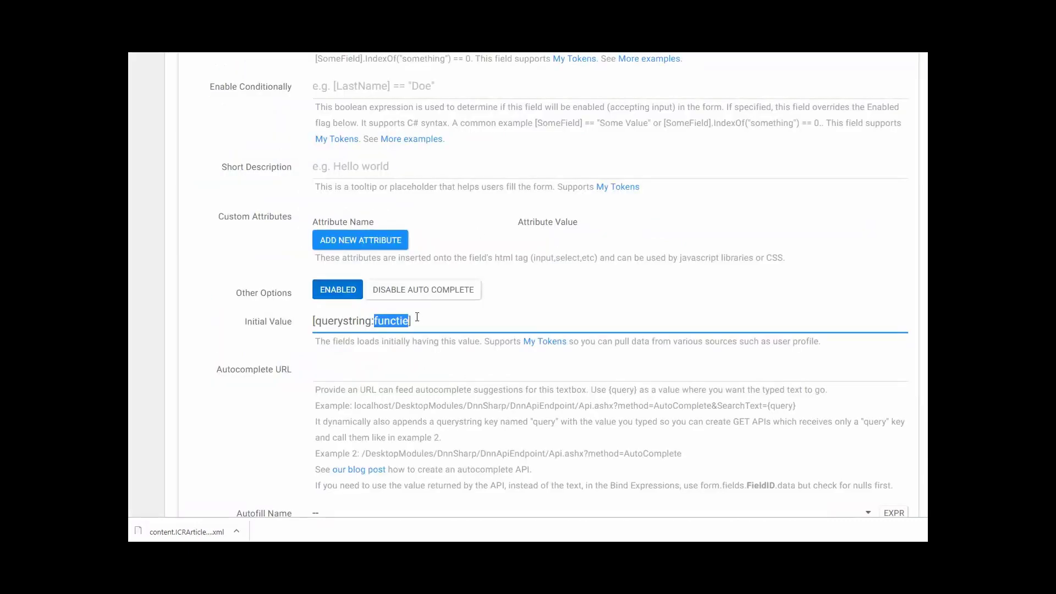
{"action": "left_click", "coordinate": [418, 323]}
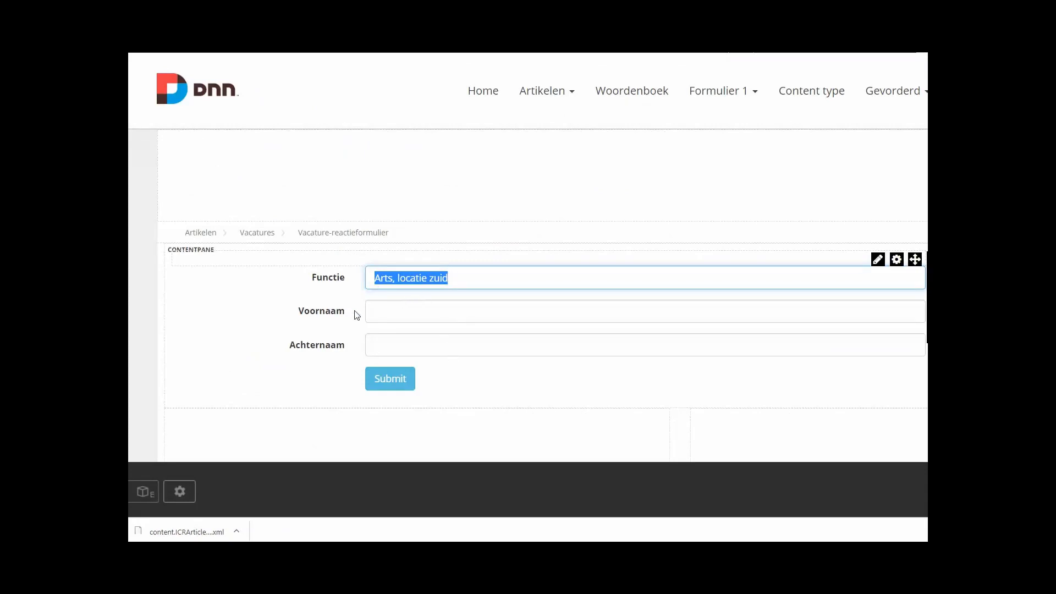
{"action": "left_click", "coordinate": [230, 329]}
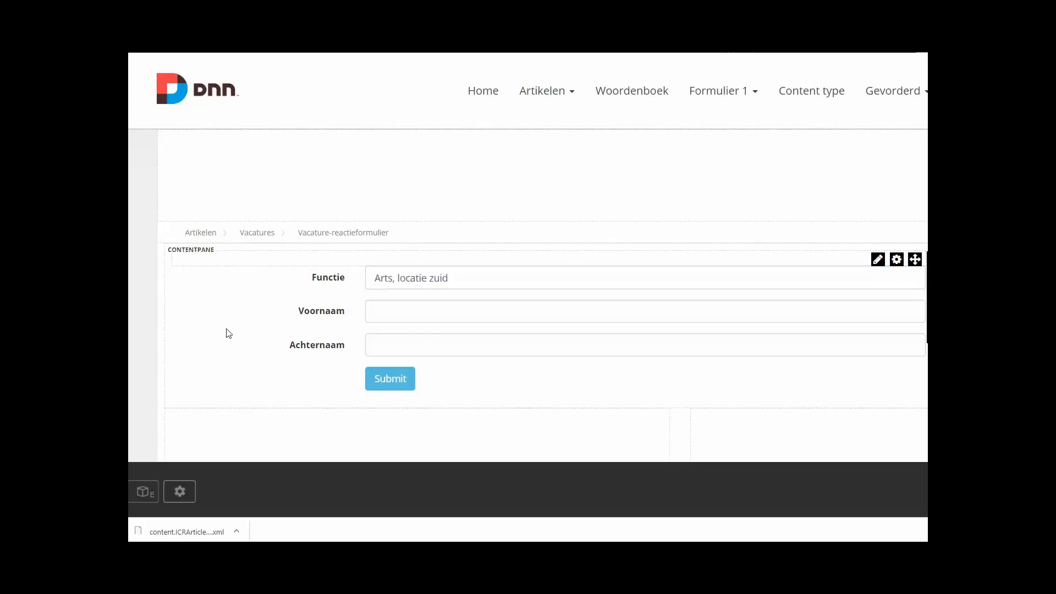